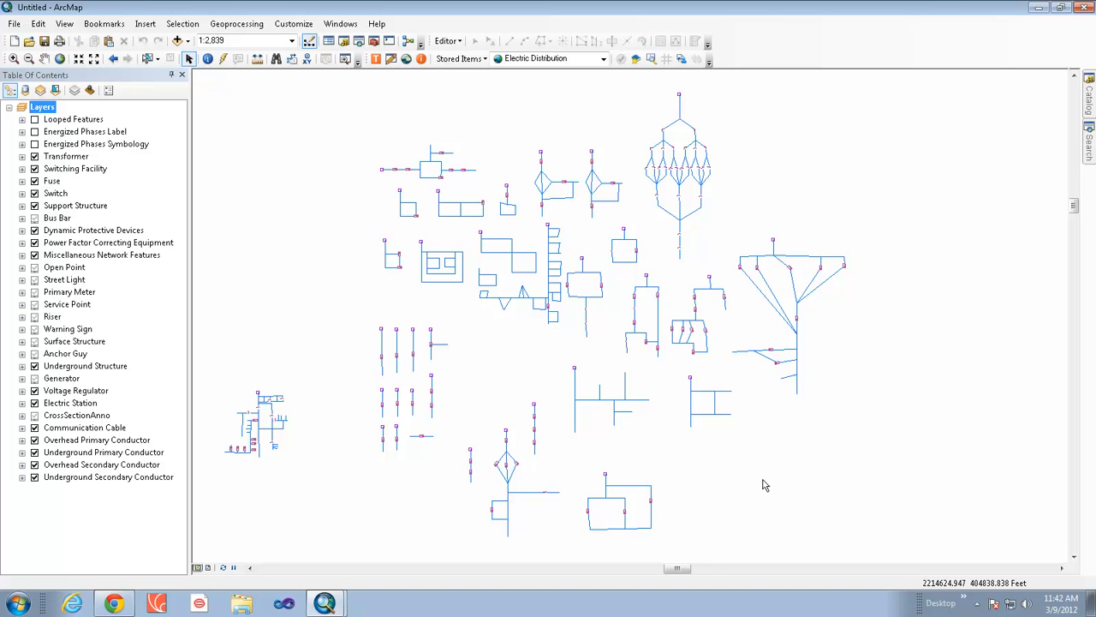
Turn on the Energized Phases Symbology group layer for the circuit diagrams in the northern part of the map.
mouse_move(769, 7)
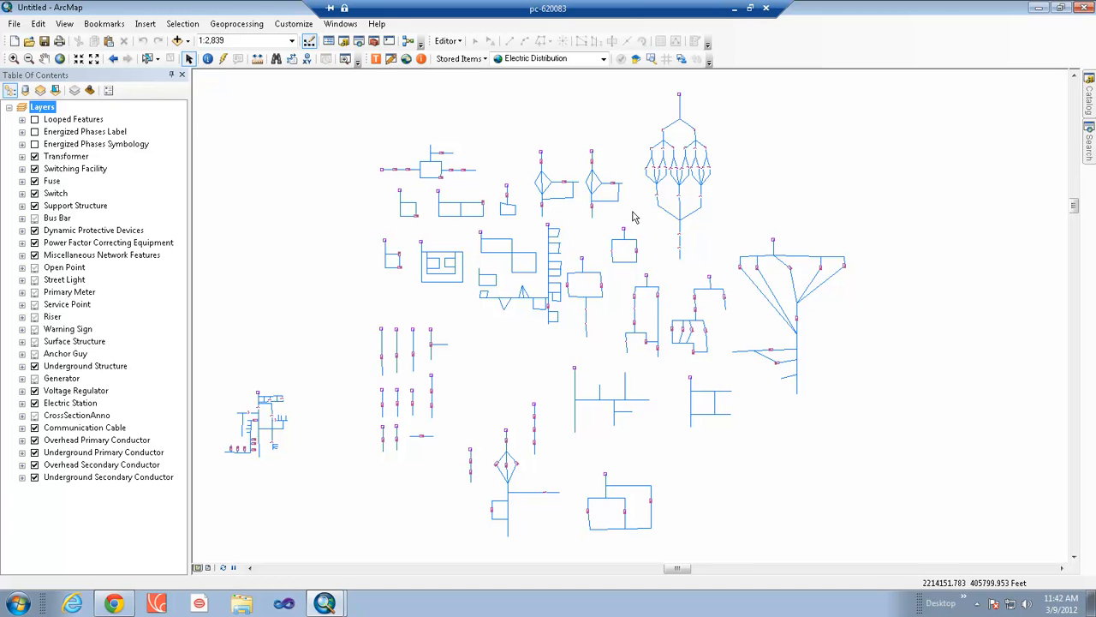
click(44, 58)
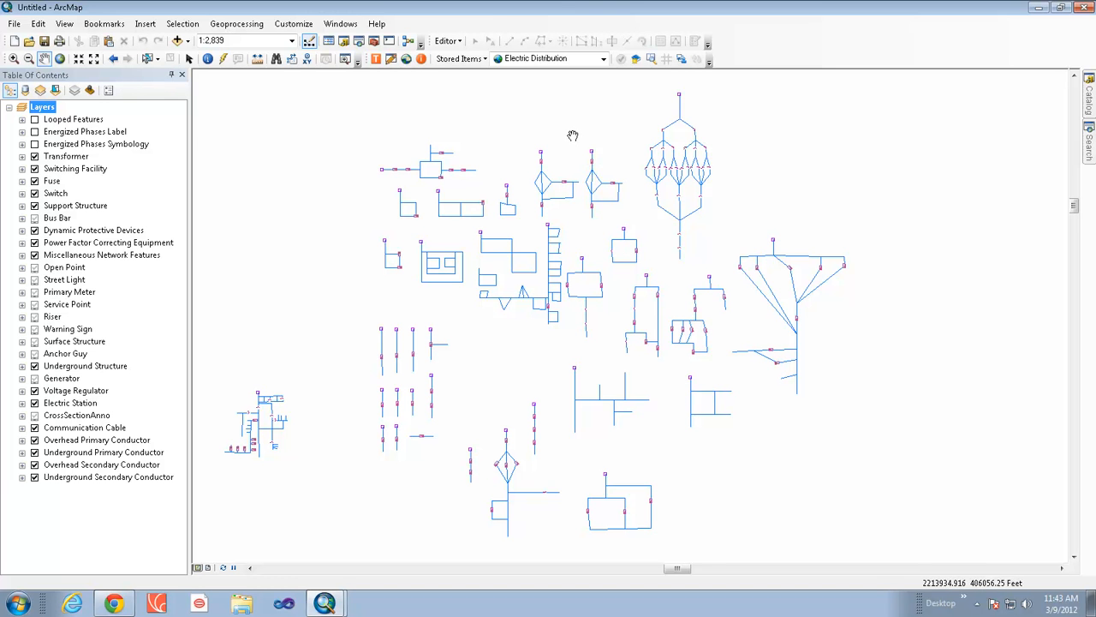
mouse_move(613, 116)
mouse_down()
mouse_move(591, 351)
mouse_move(591, 527)
mouse_up()
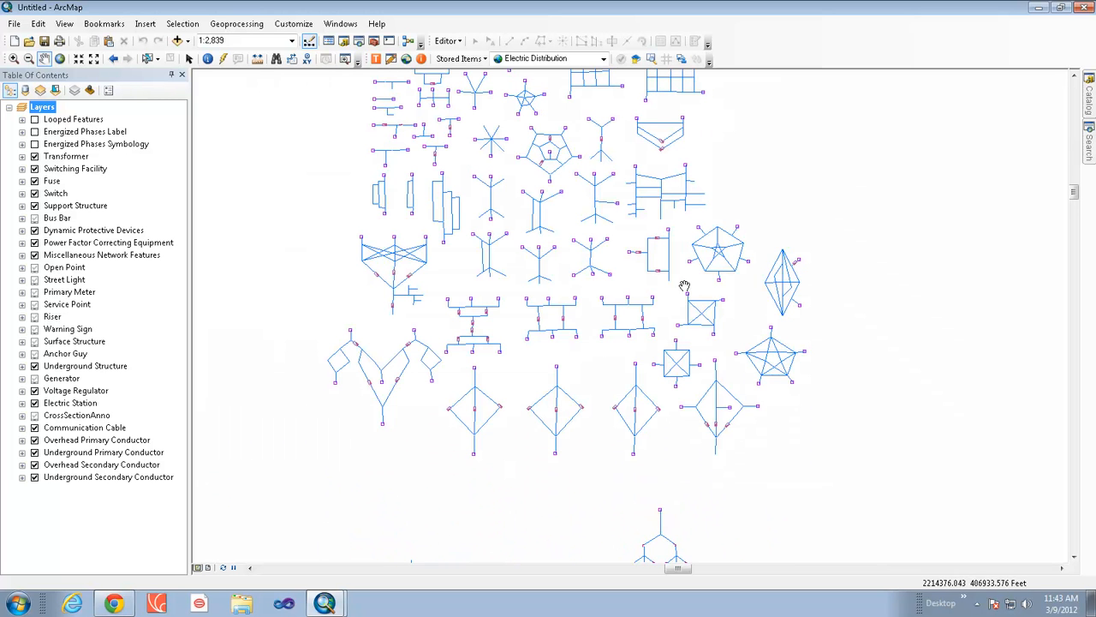
drag(741, 178, 745, 258)
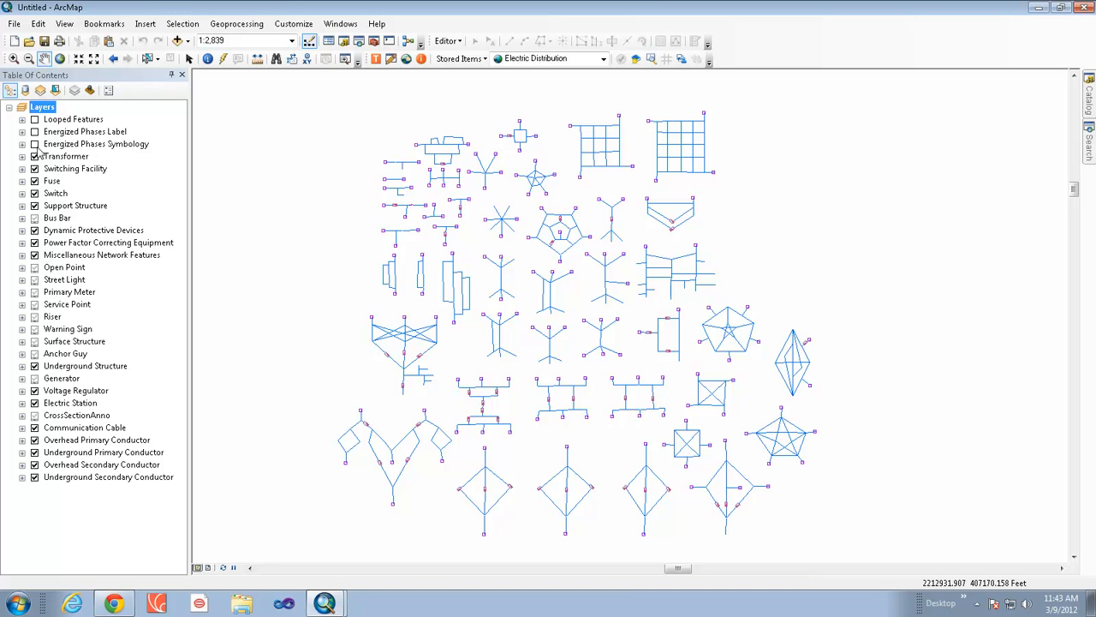
click(69, 144)
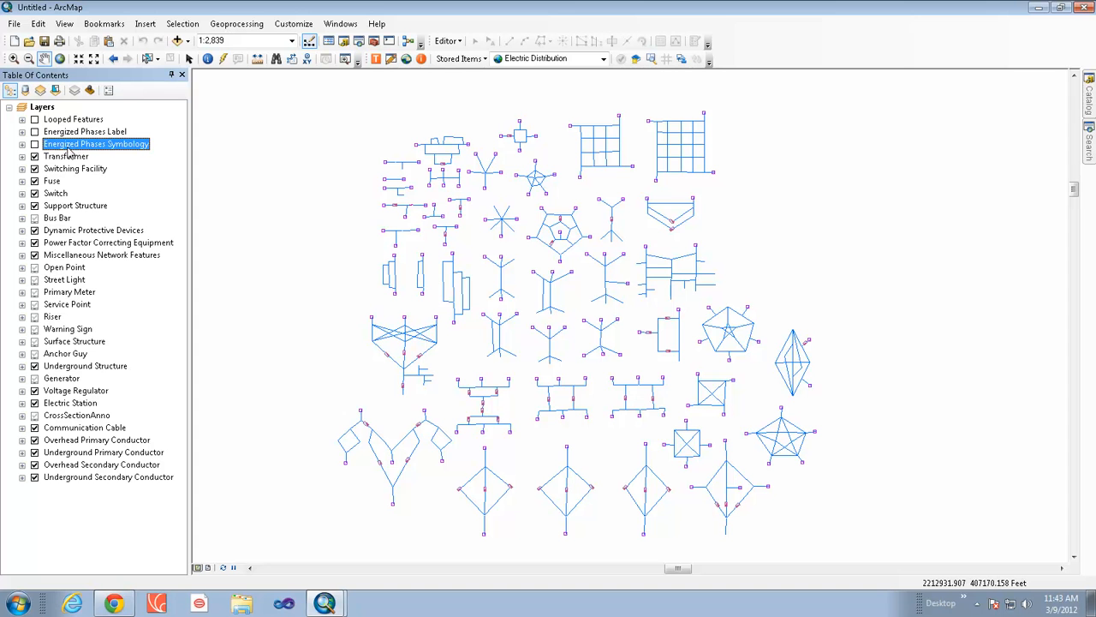
click(34, 144)
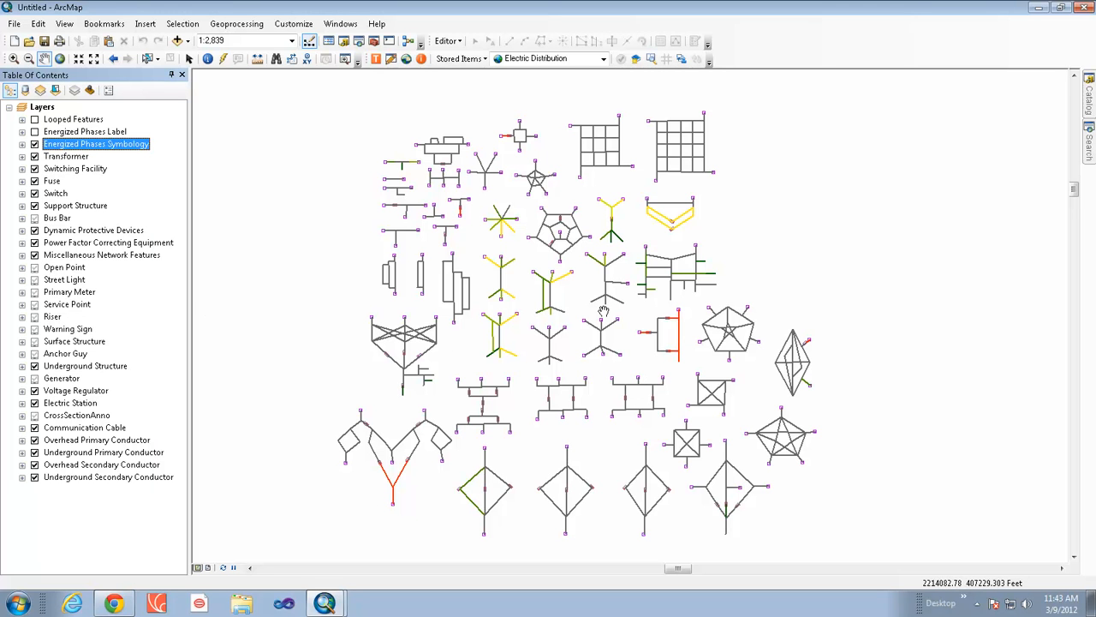
Examine the unique-value symbology of the Overhead Primary Conductor layer under Energized Phases Symbology, and close its properties without changes.
key(z)
mouse_move(436, 177)
mouse_down()
mouse_move(512, 268)
mouse_move(601, 296)
mouse_move(608, 396)
mouse_up()
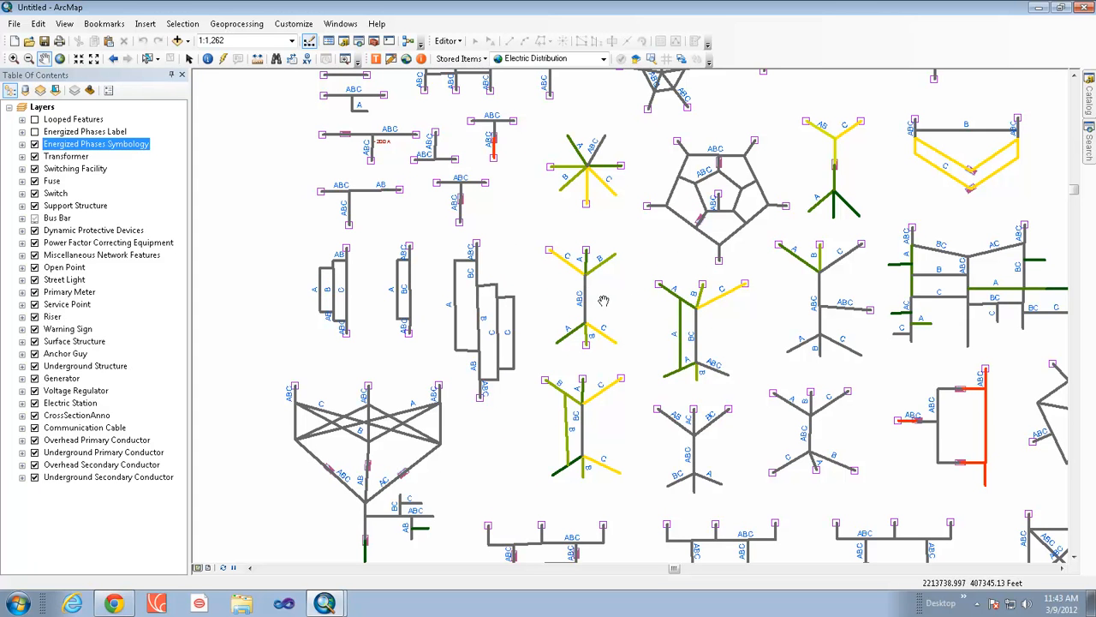
click(23, 144)
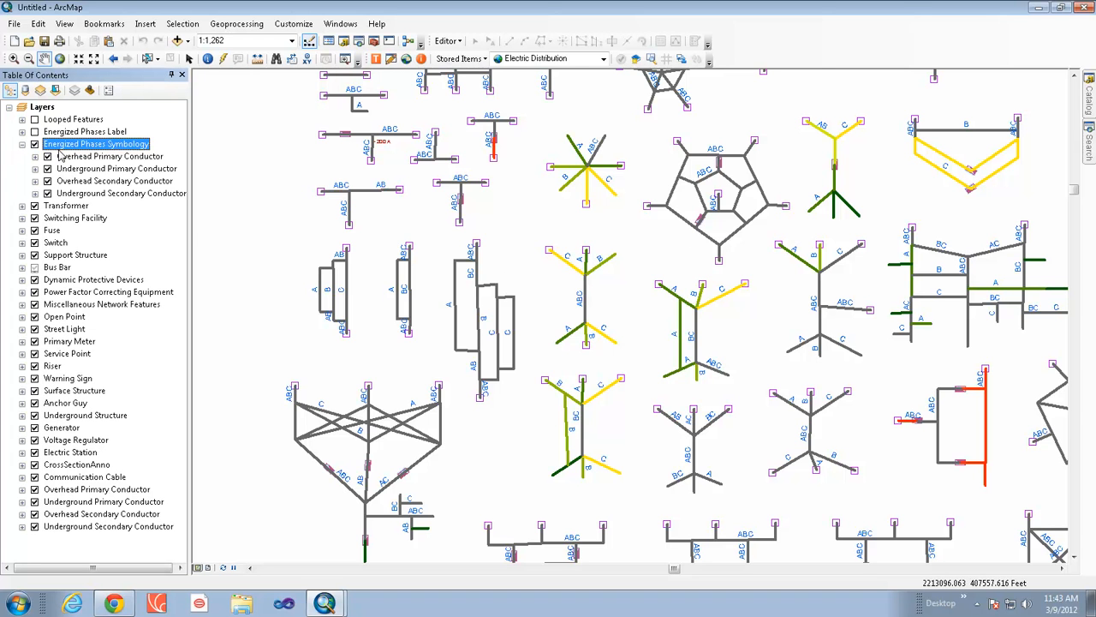
double_click(73, 156)
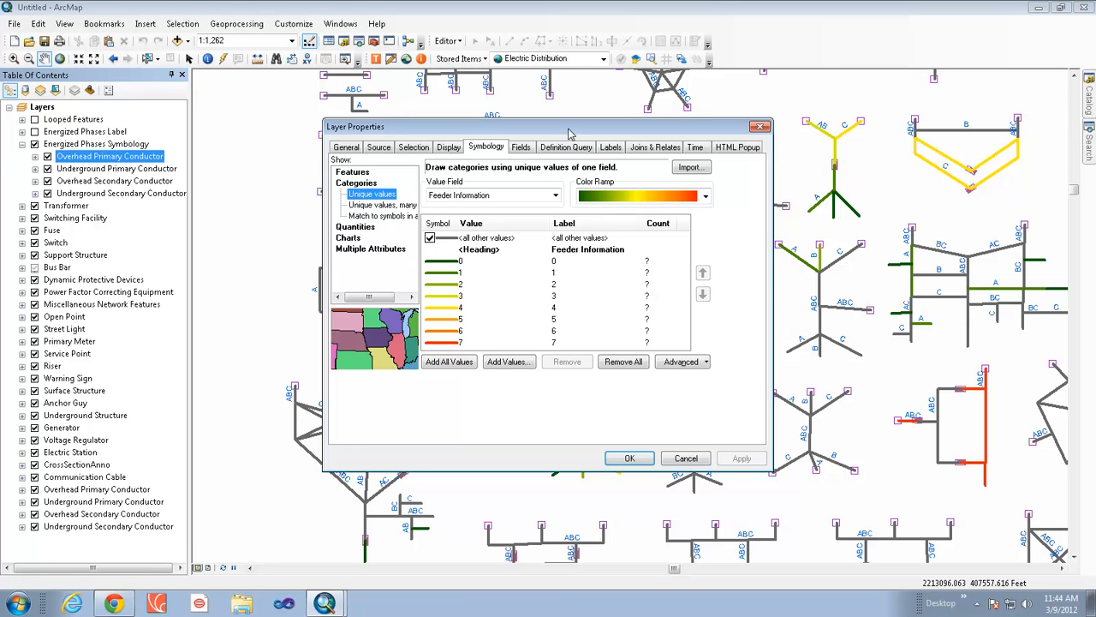
drag(561, 135, 263, 233)
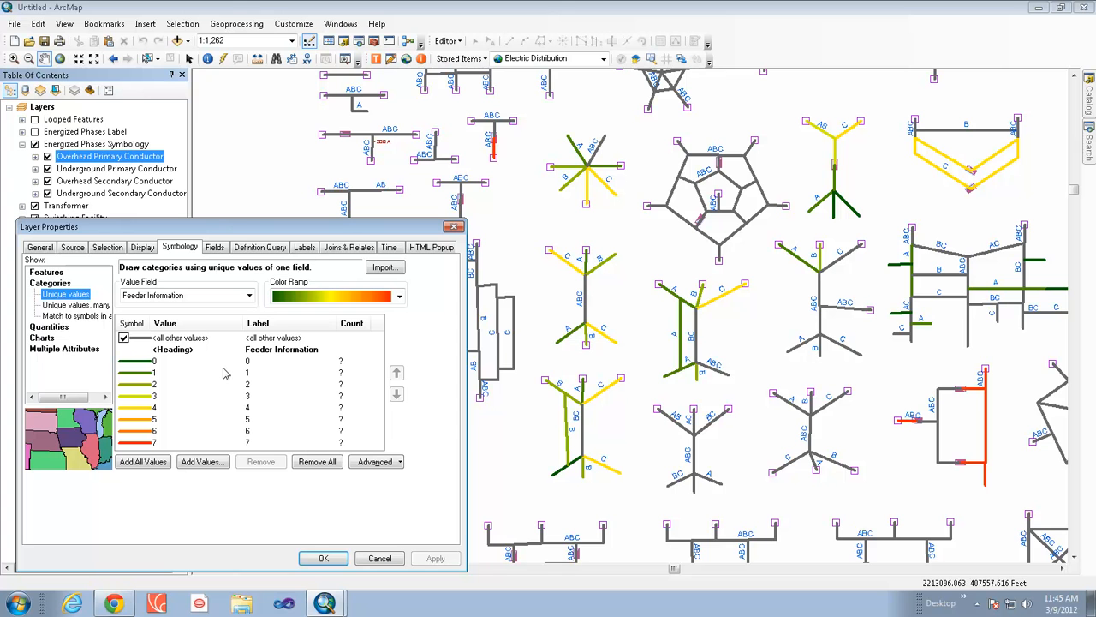
click(452, 227)
Turn off the Energized Phases Symbology group layer and turn on the Energized Phases Label group layer.
click(35, 144)
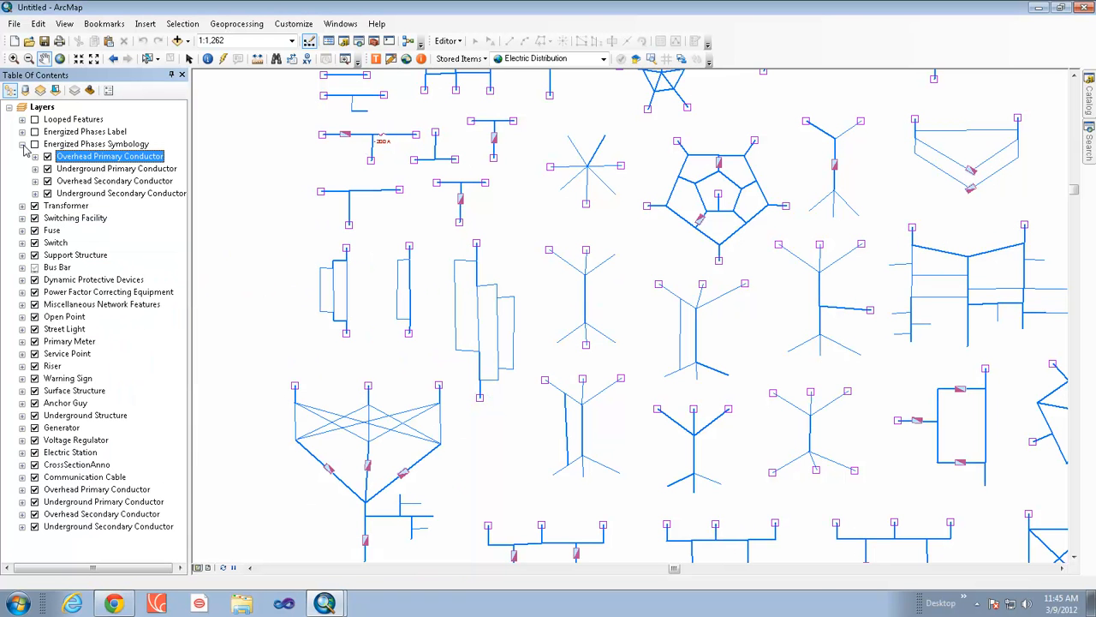
click(24, 144)
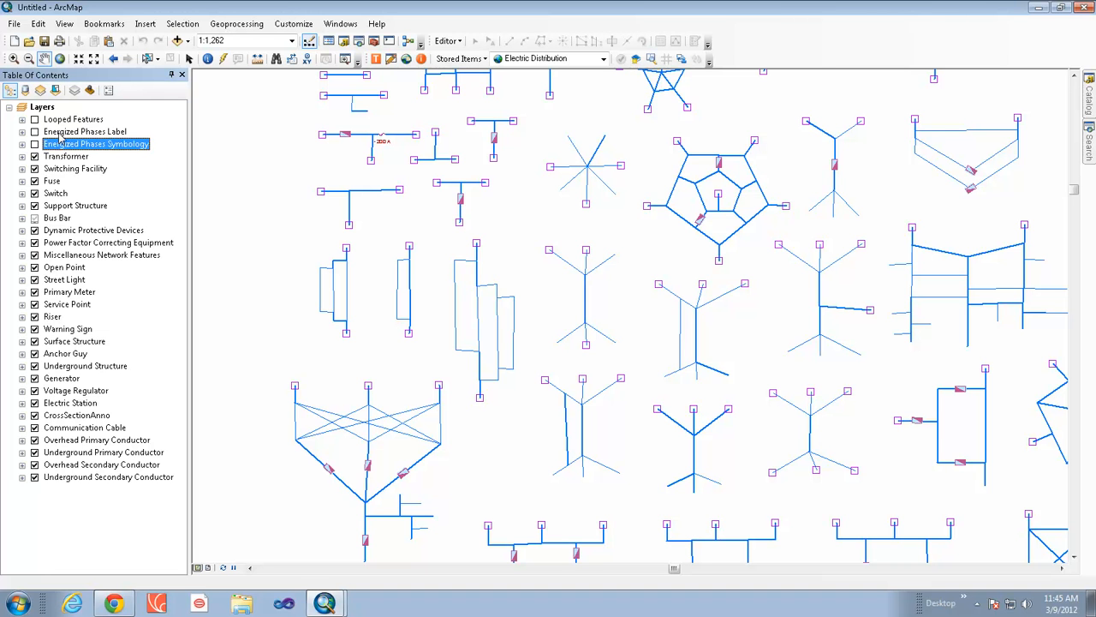
click(60, 132)
click(35, 132)
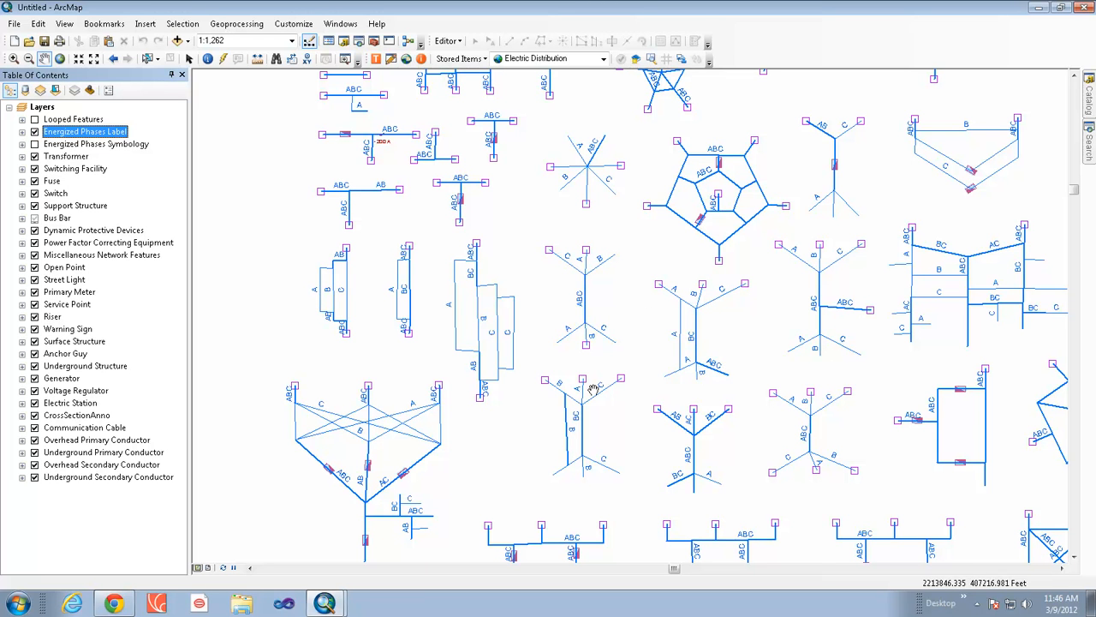
Open the label expression of the Overhead Primary Conductor layer under Energized Phases Label.
click(22, 132)
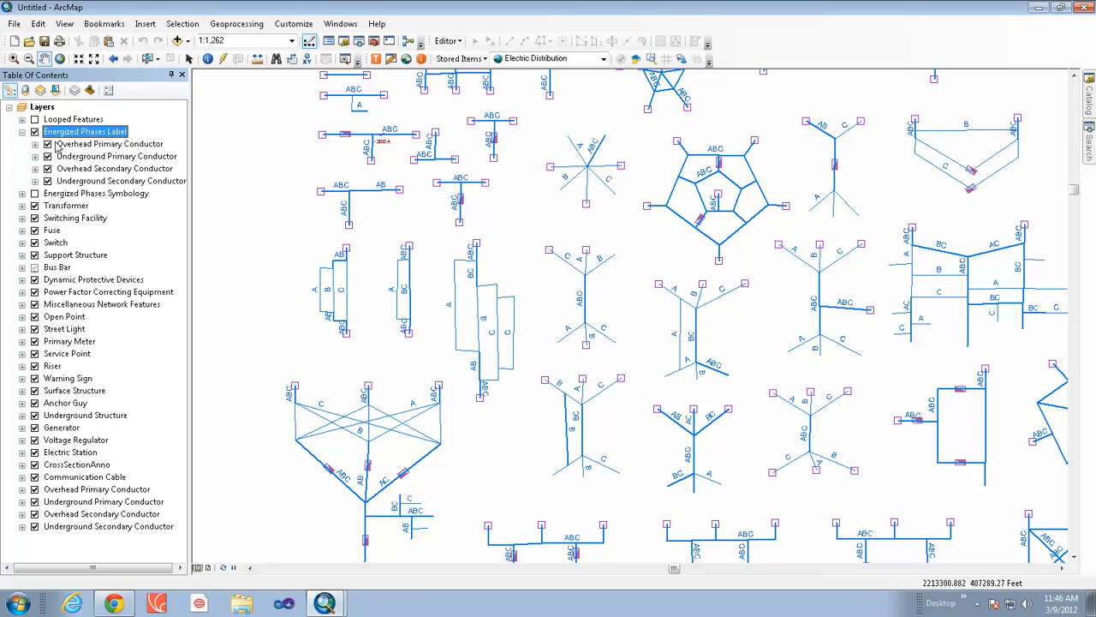
click(64, 144)
double_click(64, 145)
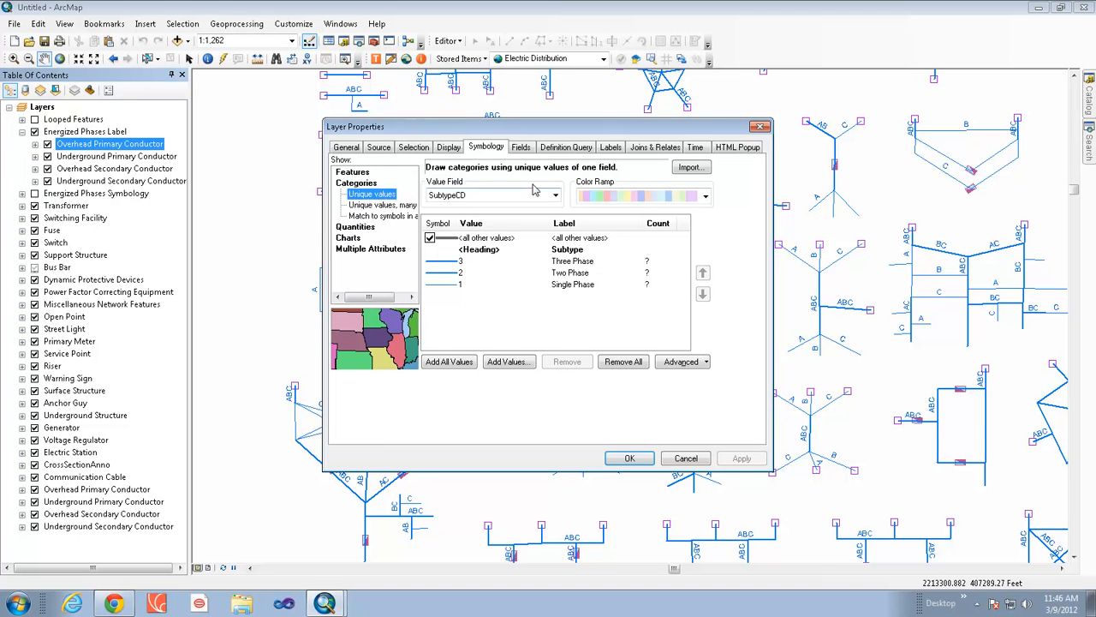
click(609, 149)
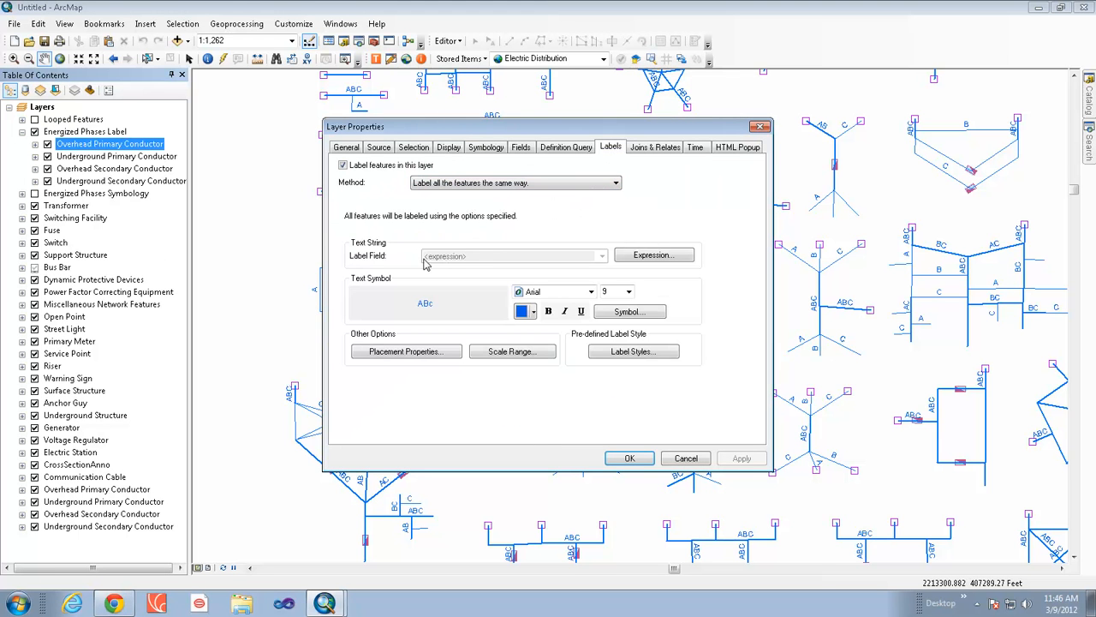
click(648, 256)
Examine how the FindLabel function builds the A, B and C phase labels from FEEDERINFO, and close the dialogs without changes.
drag(487, 329, 537, 329)
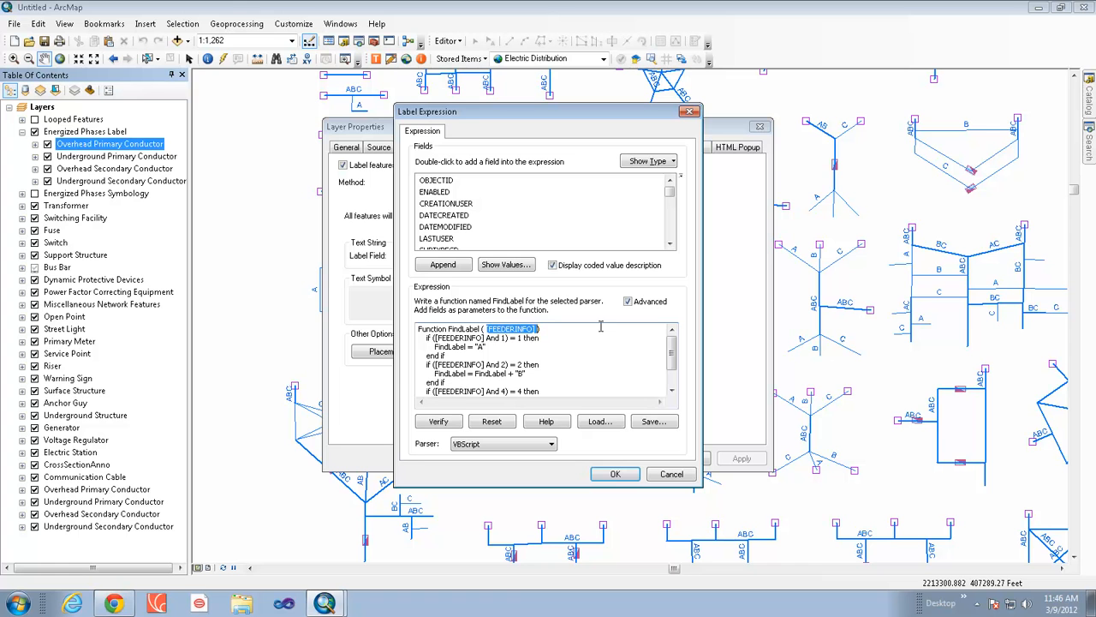
click(505, 340)
drag(486, 345, 476, 346)
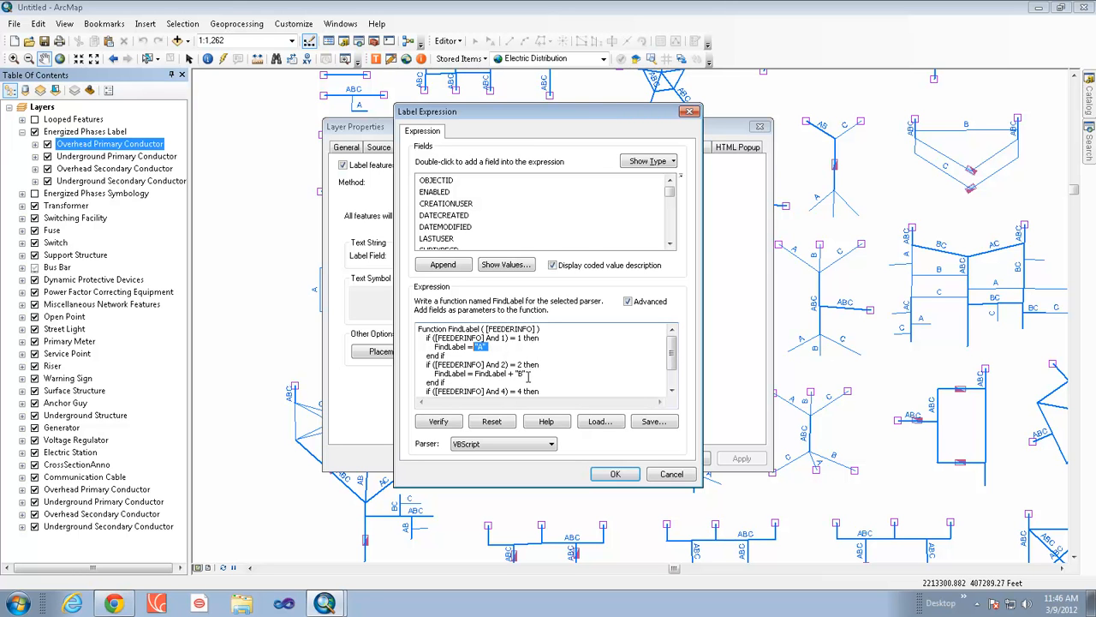
drag(529, 374, 507, 375)
scroll(533, 385, down, 3)
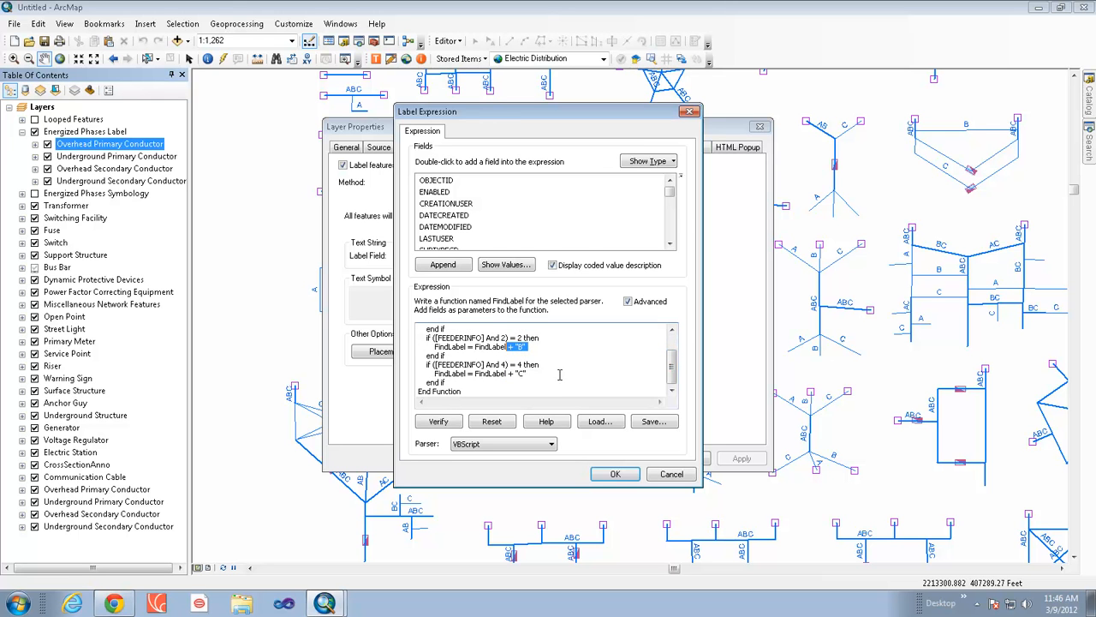
drag(531, 374, 506, 374)
drag(672, 366, 672, 358)
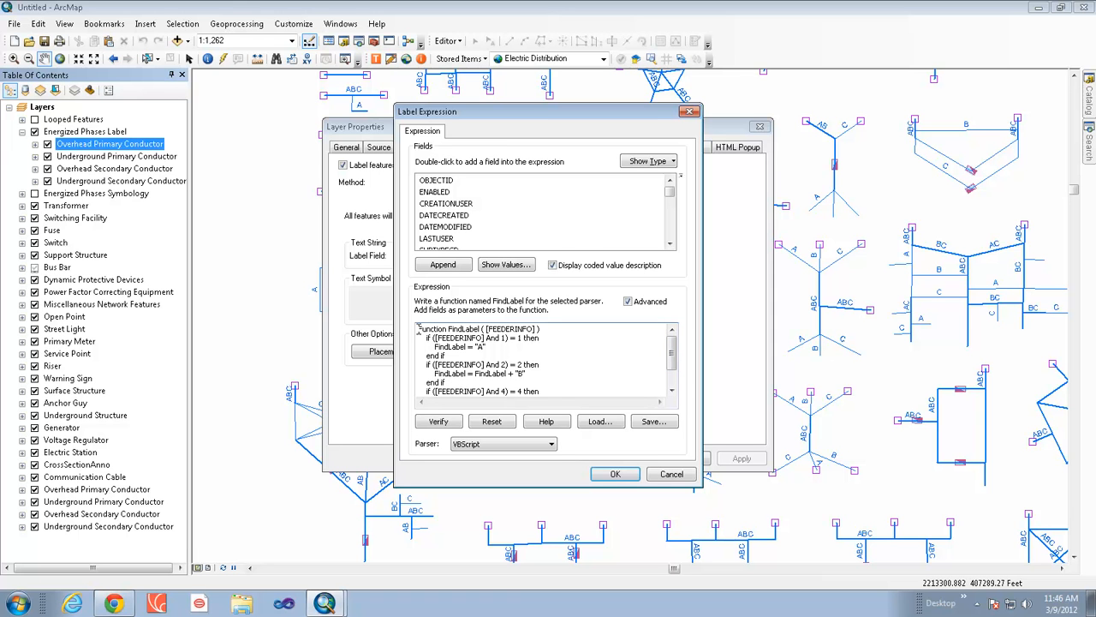
click(669, 476)
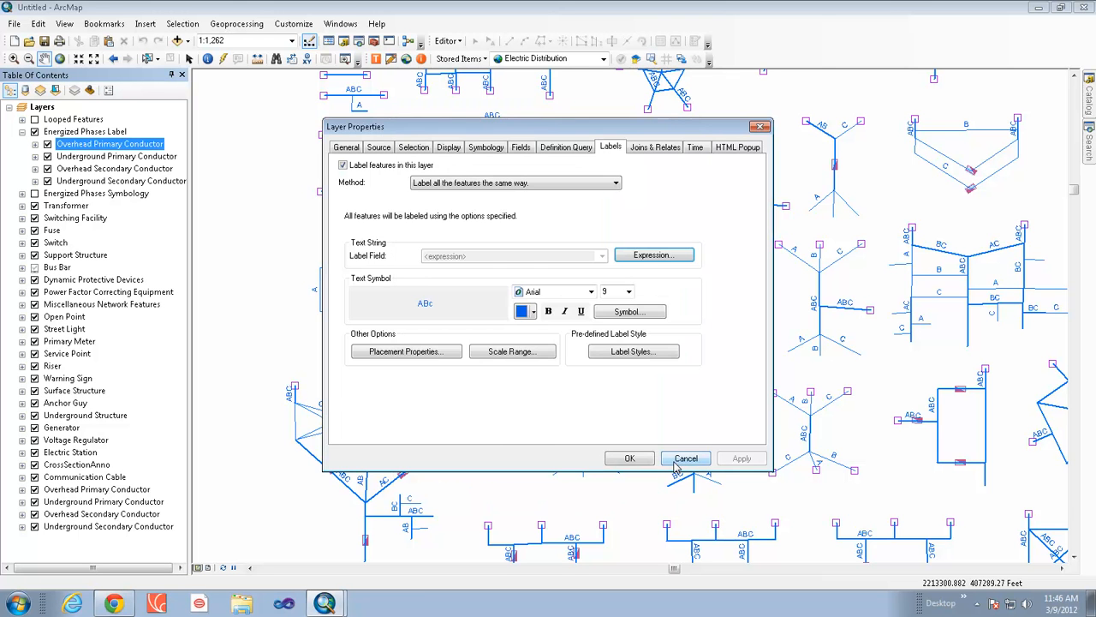
click(677, 459)
Turn off the Energized Phases Label group layer and turn on the Looped Features group layer.
click(34, 131)
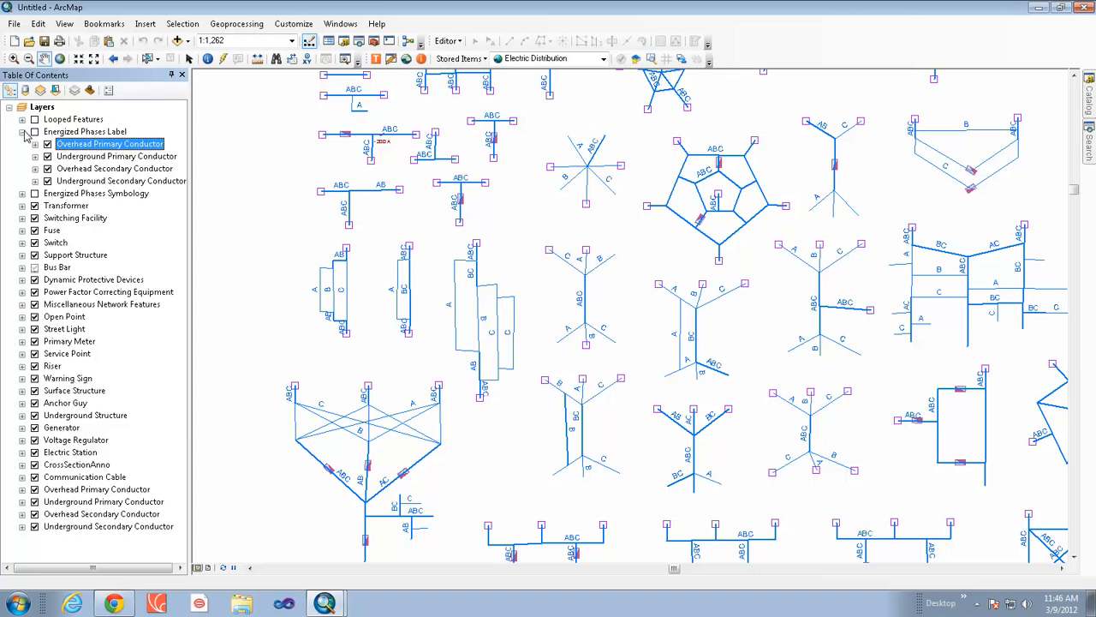
click(23, 131)
click(44, 120)
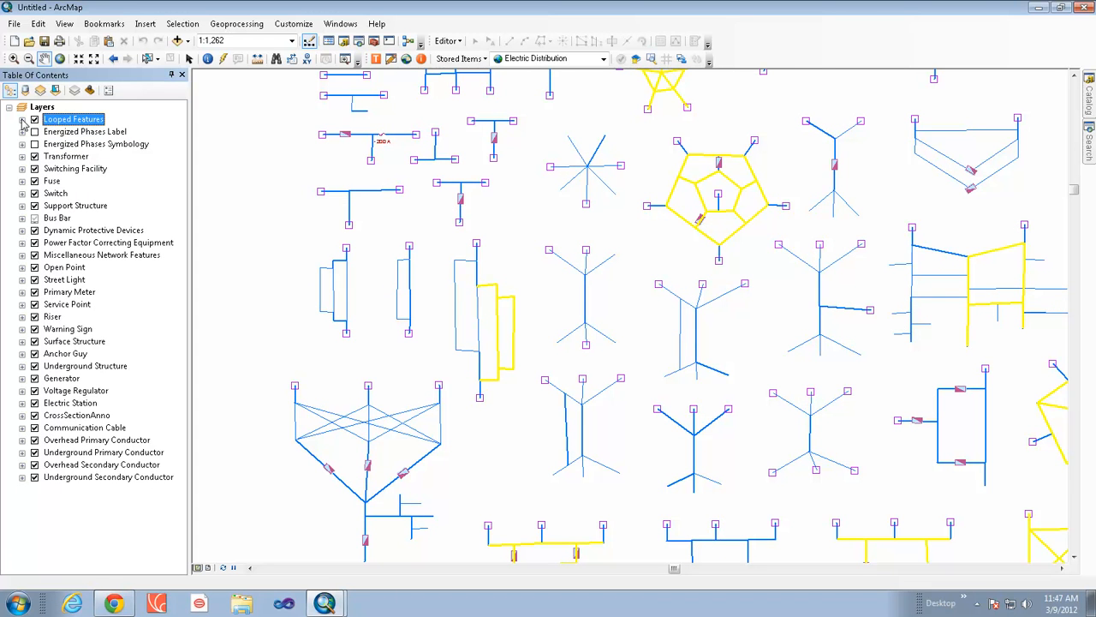
Open the definition query of the Overhead Primary Conductor layer under Looped Features.
click(22, 120)
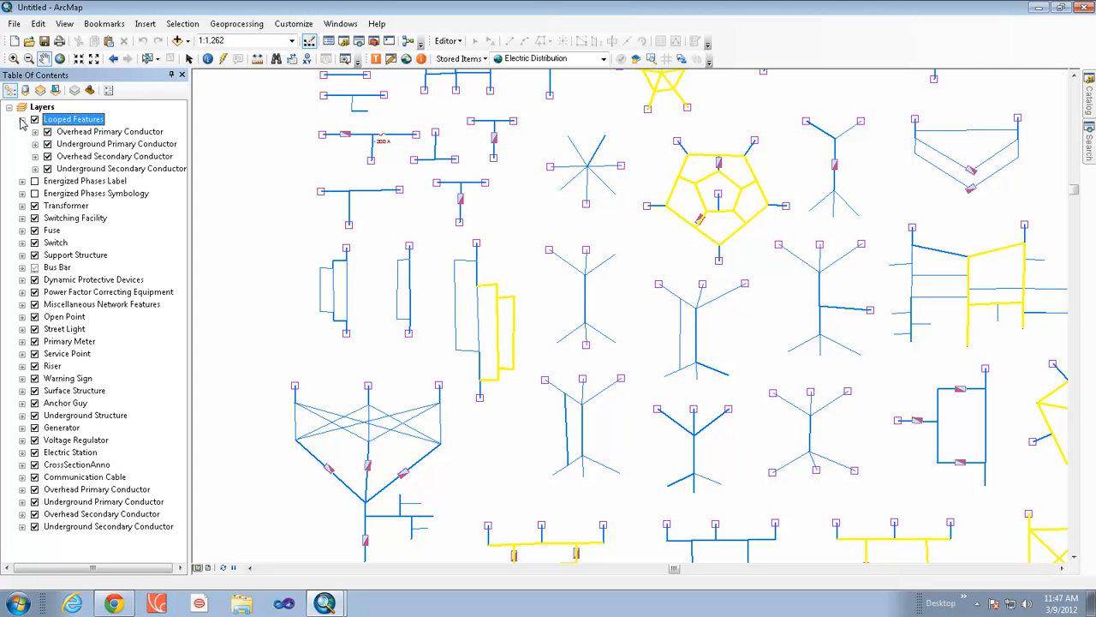
click(87, 133)
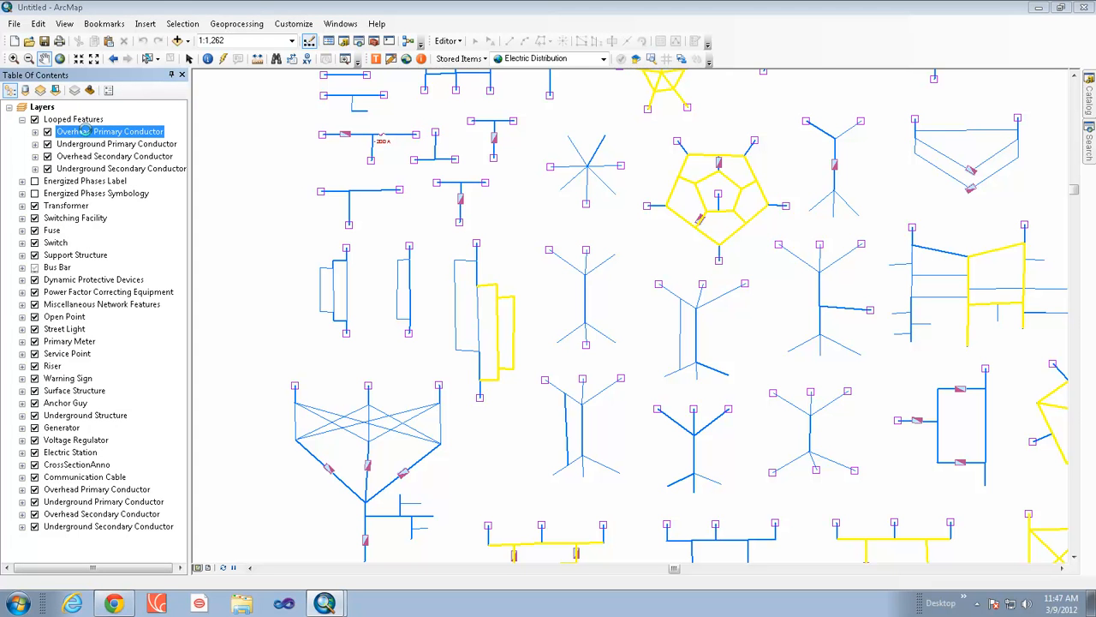
double_click(87, 133)
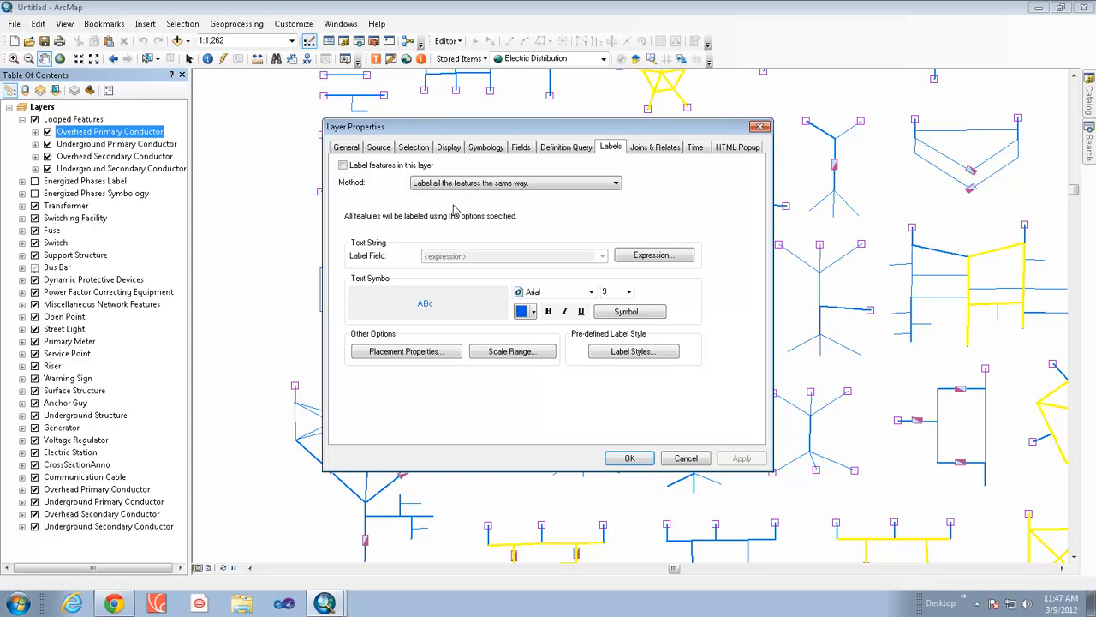
click(561, 151)
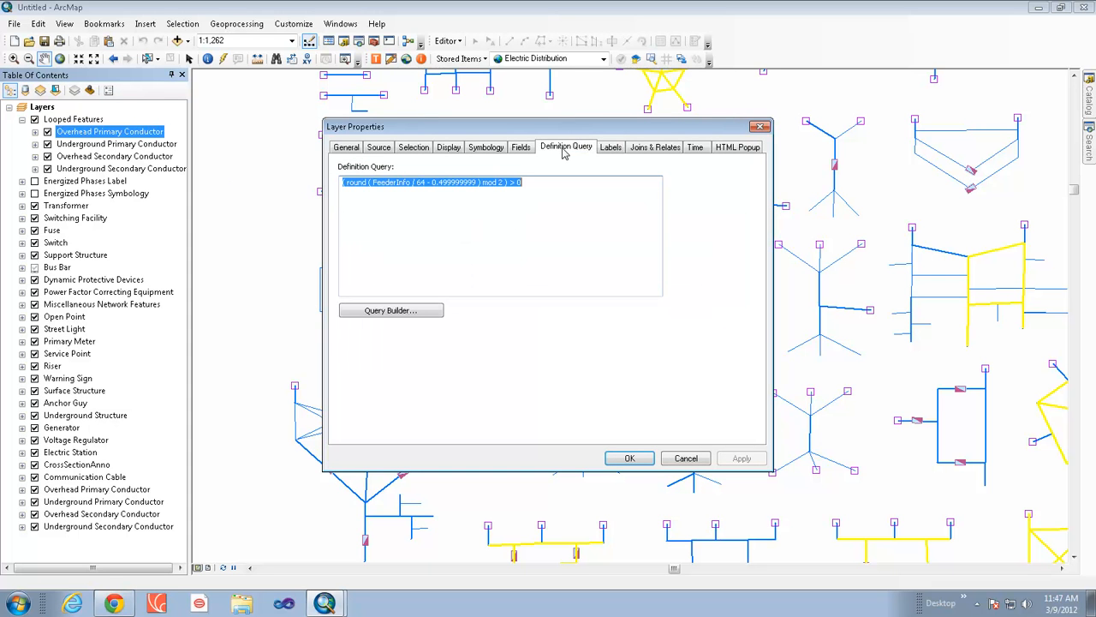
Examine the FeederInfo field, the divisor 64 and the full looped-feature definition query, and close the layer properties without changes.
click(401, 200)
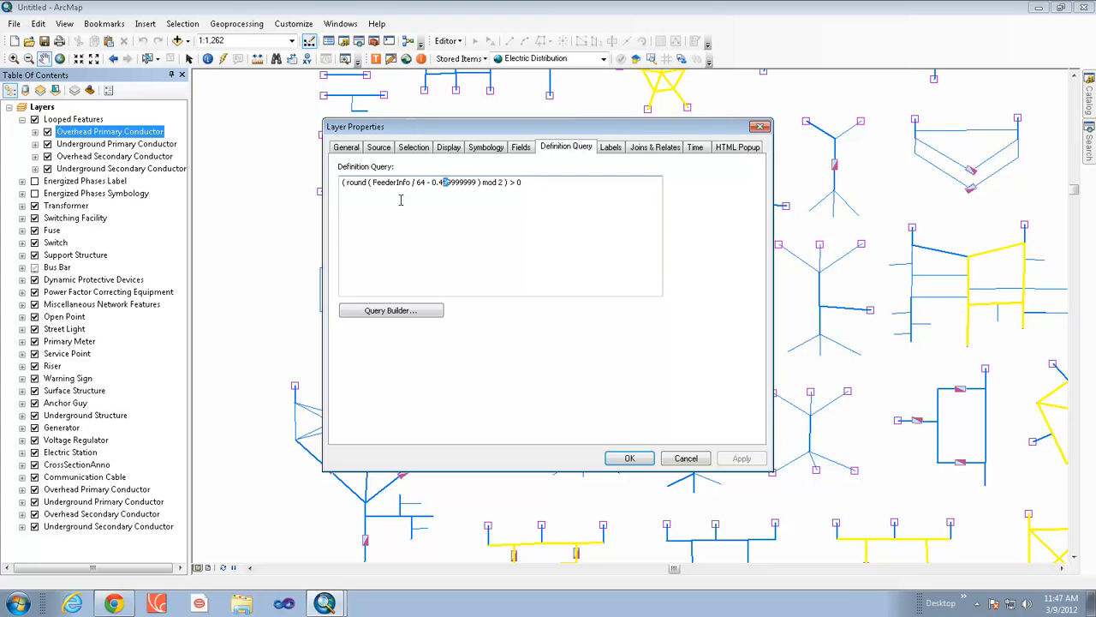
double_click(380, 187)
click(428, 200)
double_click(420, 183)
drag(420, 182, 416, 184)
drag(527, 182, 343, 184)
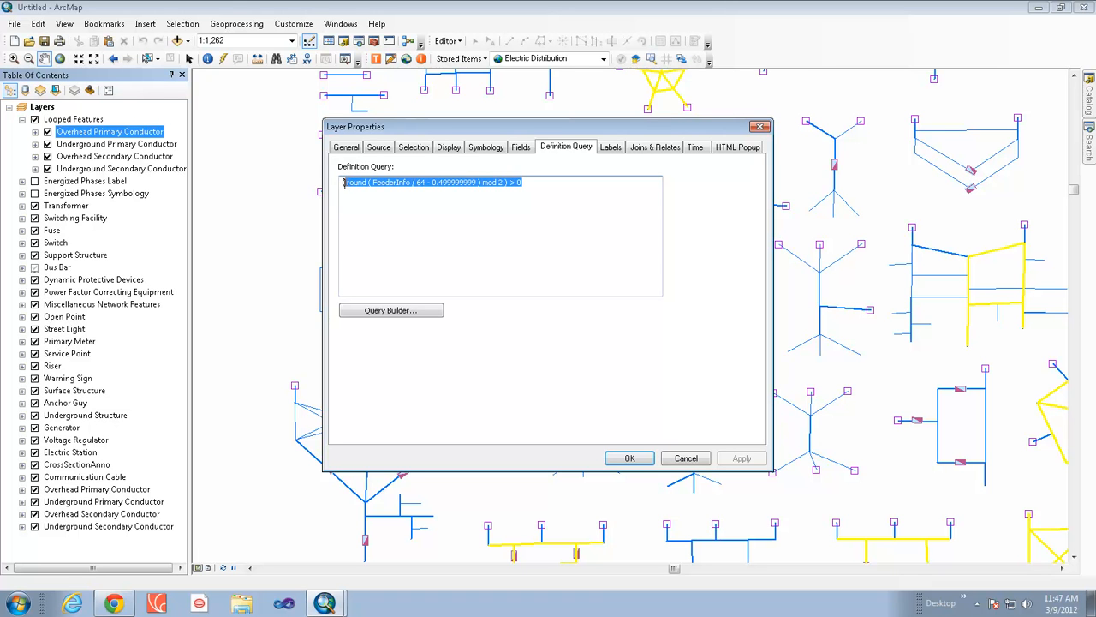
click(350, 205)
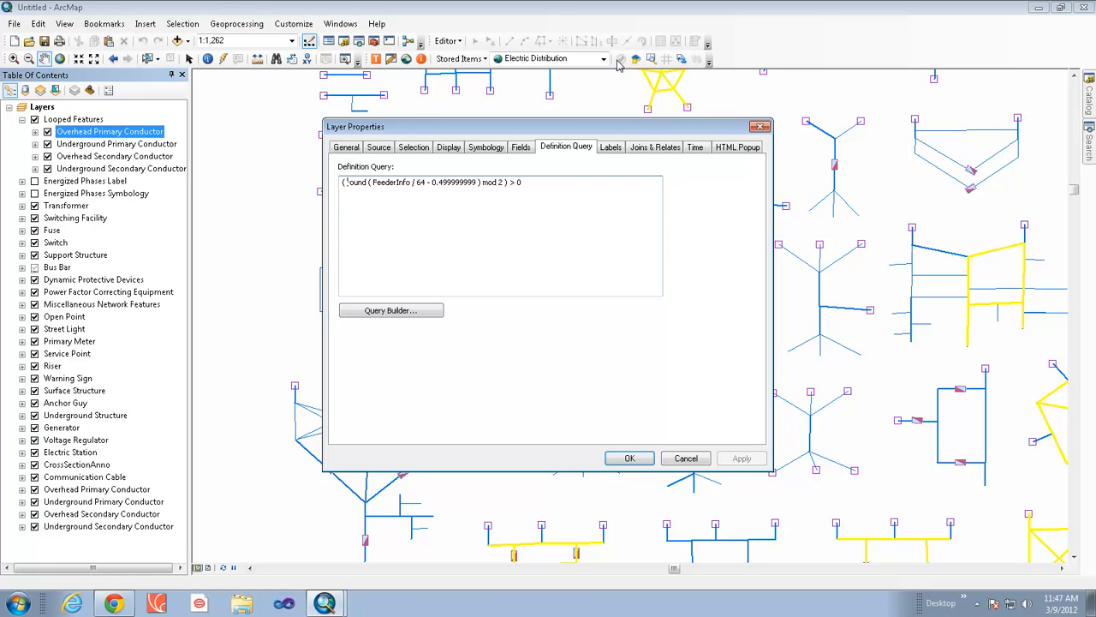
click(760, 126)
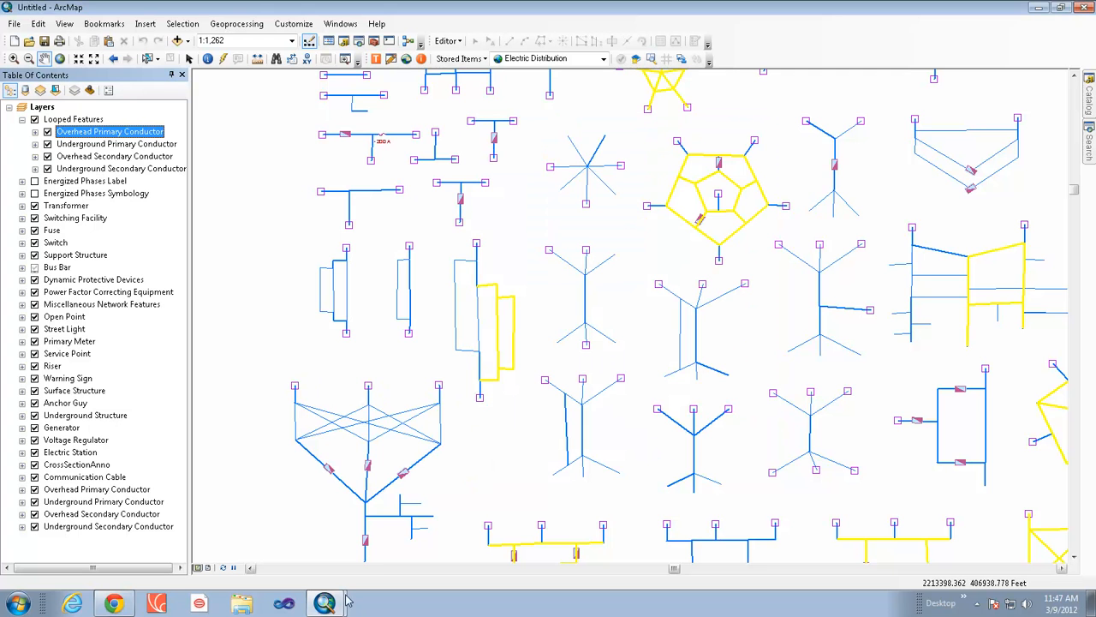
Switch to the ArcMap window with the Electric Distribution - FM2.0 stored display and turn on its Energized Phases Symbology group layer.
mouse_move(325, 602)
click(323, 573)
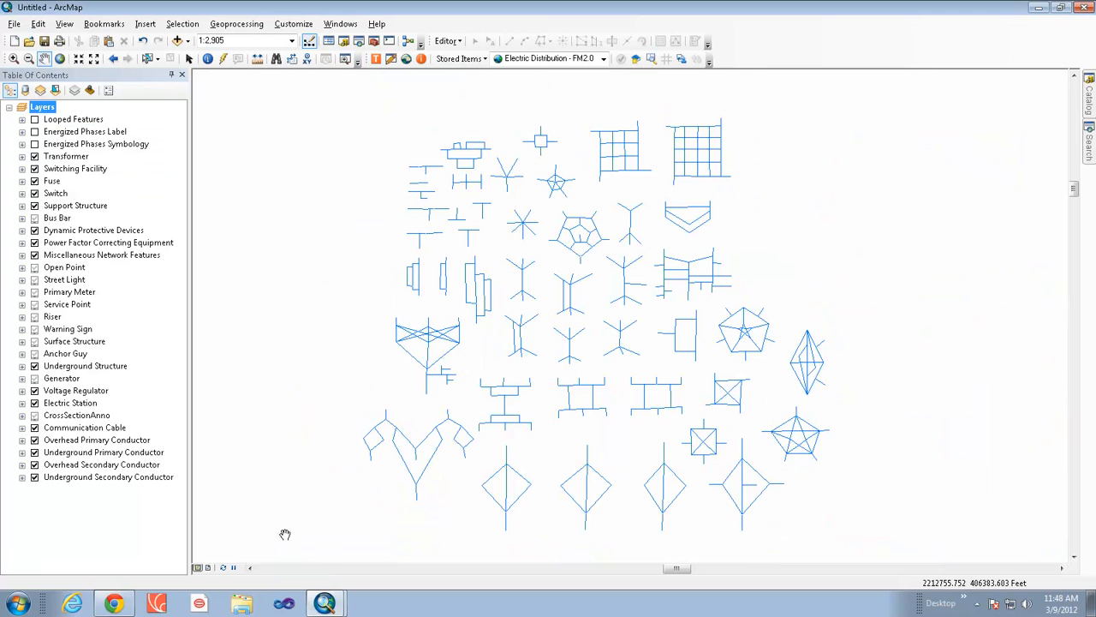
click(125, 145)
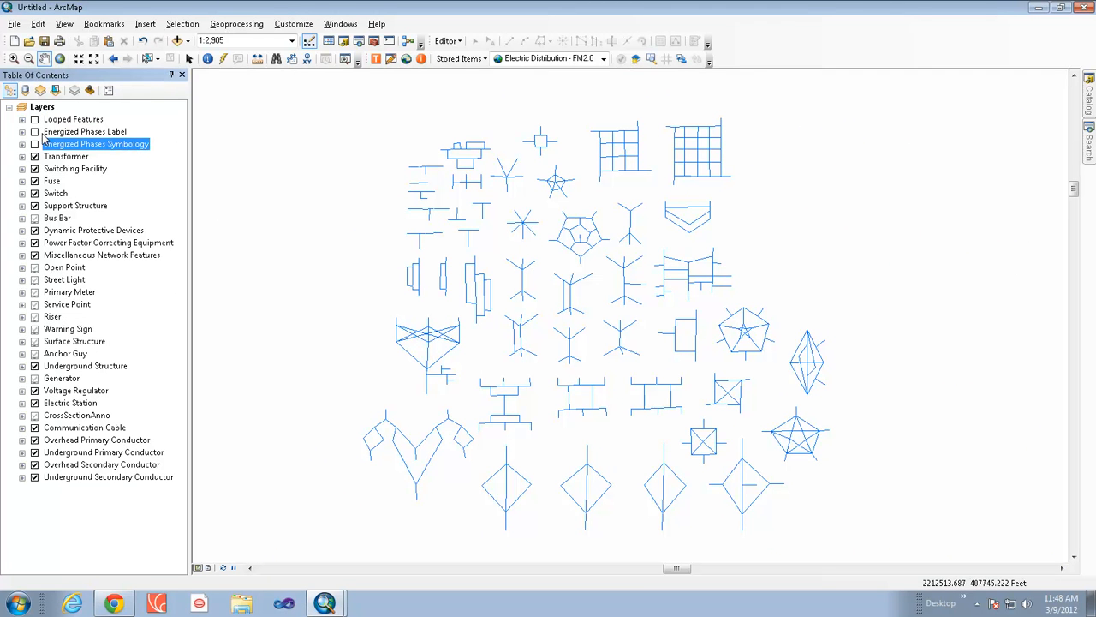
click(34, 144)
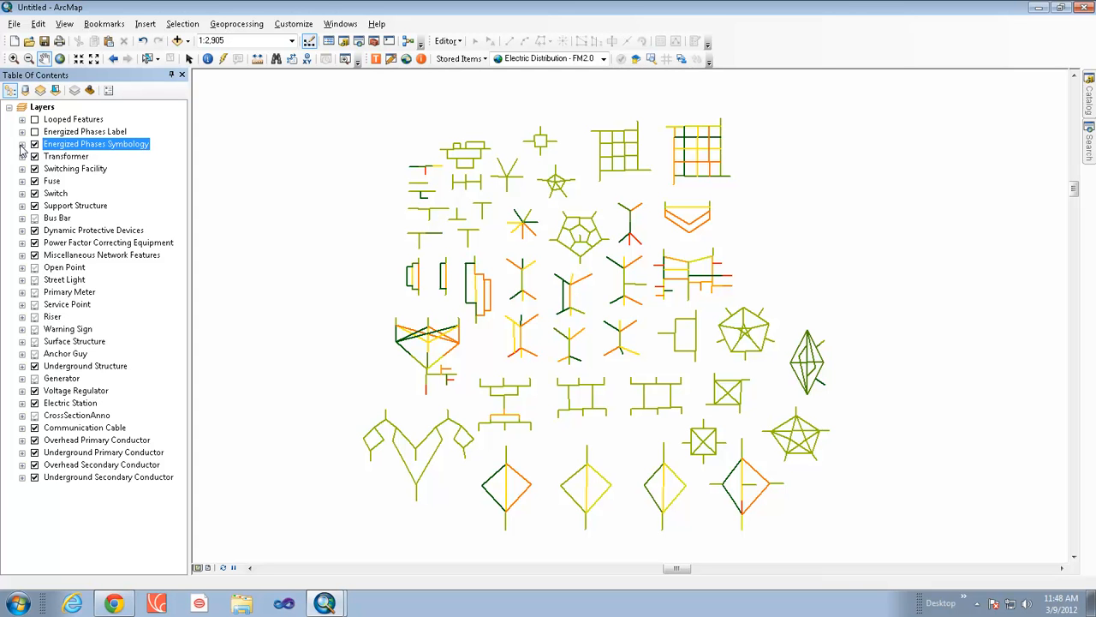
Examine the unique-value symbology of the Overhead Primary Conductor layer under Energized Phases Symbology, and close its properties.
click(21, 144)
click(79, 156)
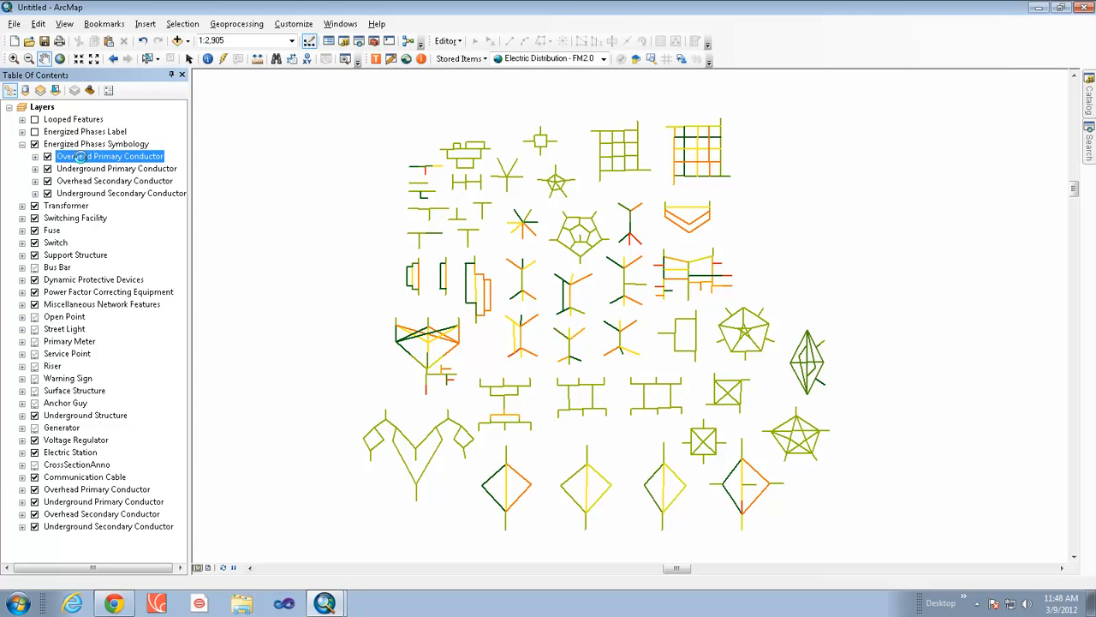
double_click(79, 157)
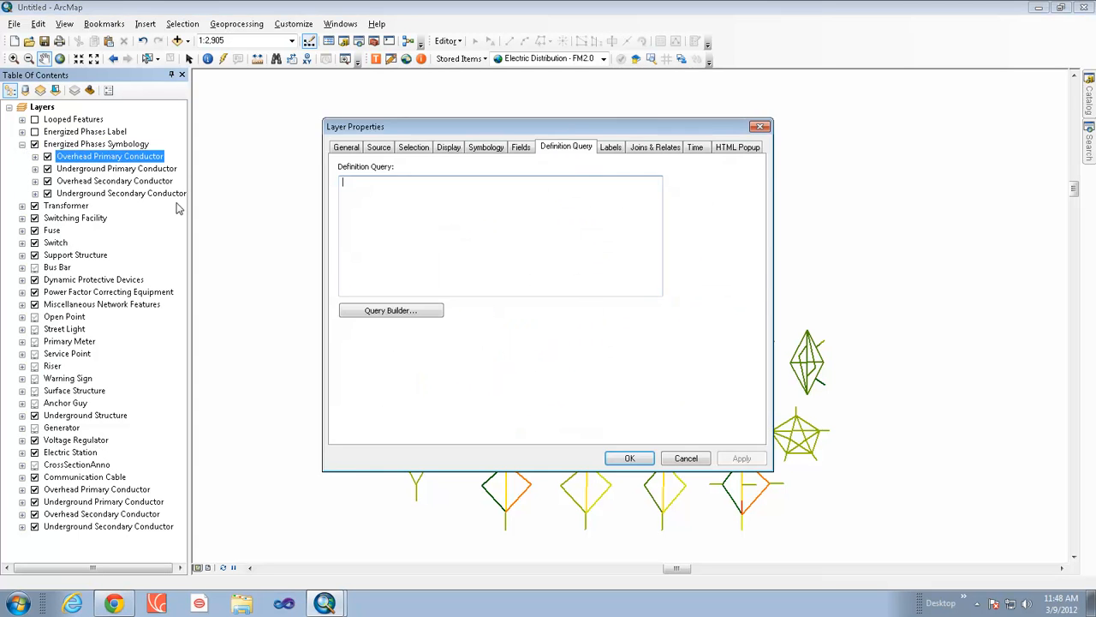
click(488, 147)
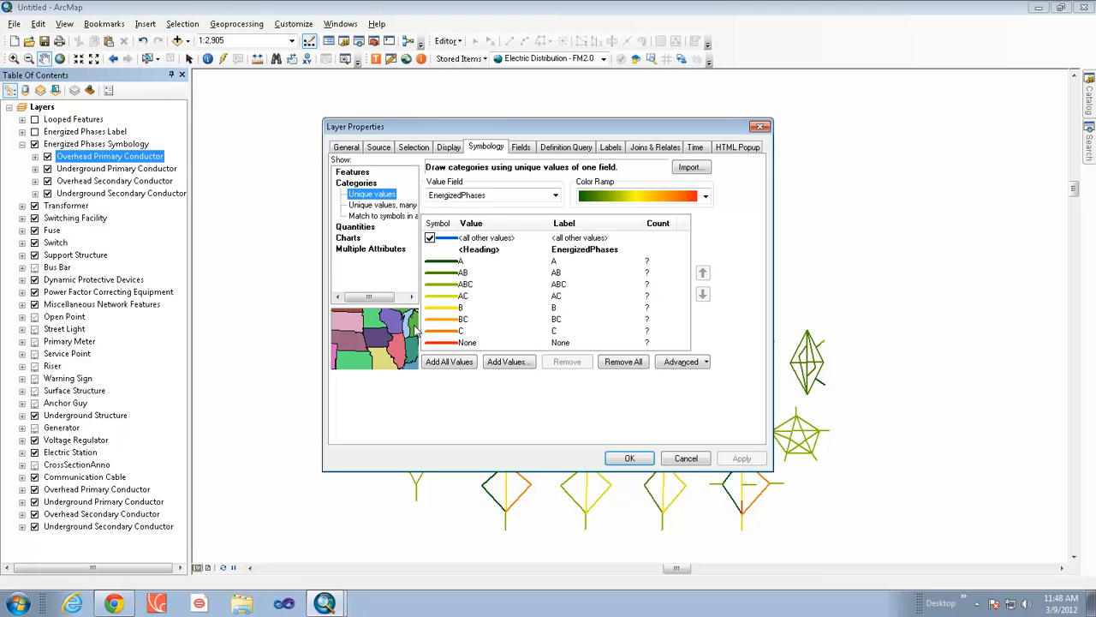
click(630, 457)
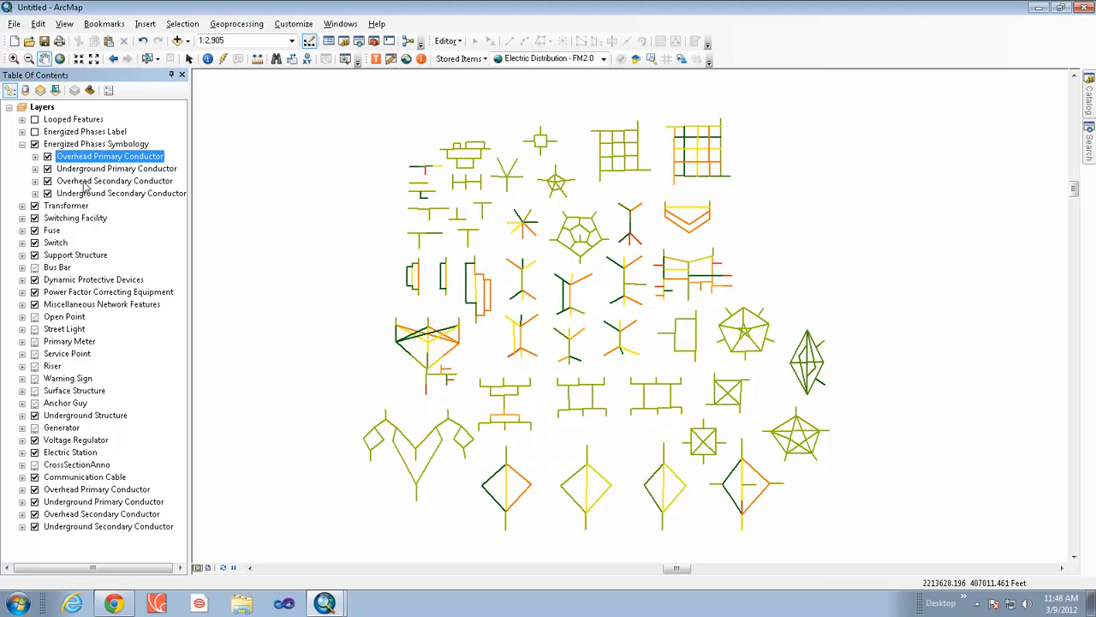
Turn off the Energized Phases Symbology group layer, collapse it, and turn on the Energized Phases Label group layer.
click(34, 144)
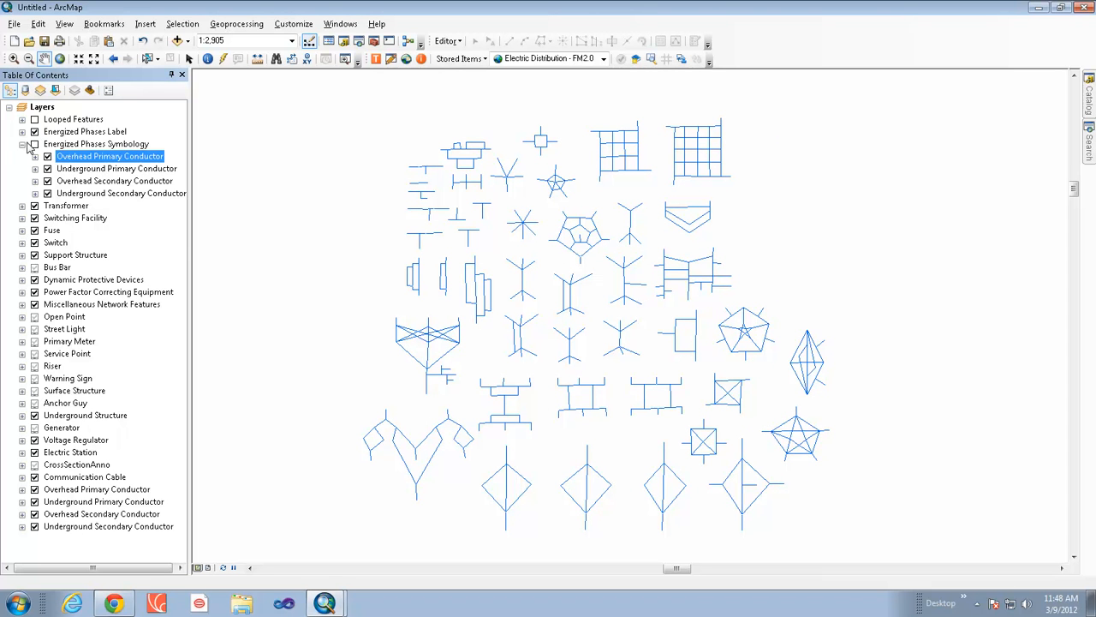
click(22, 144)
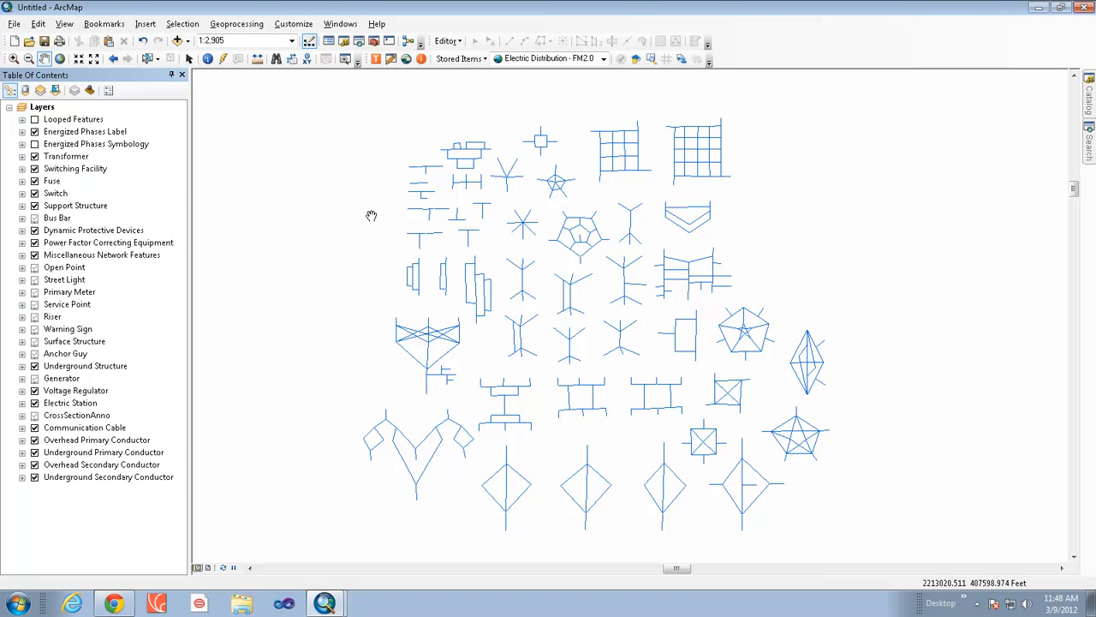
drag(490, 210, 647, 345)
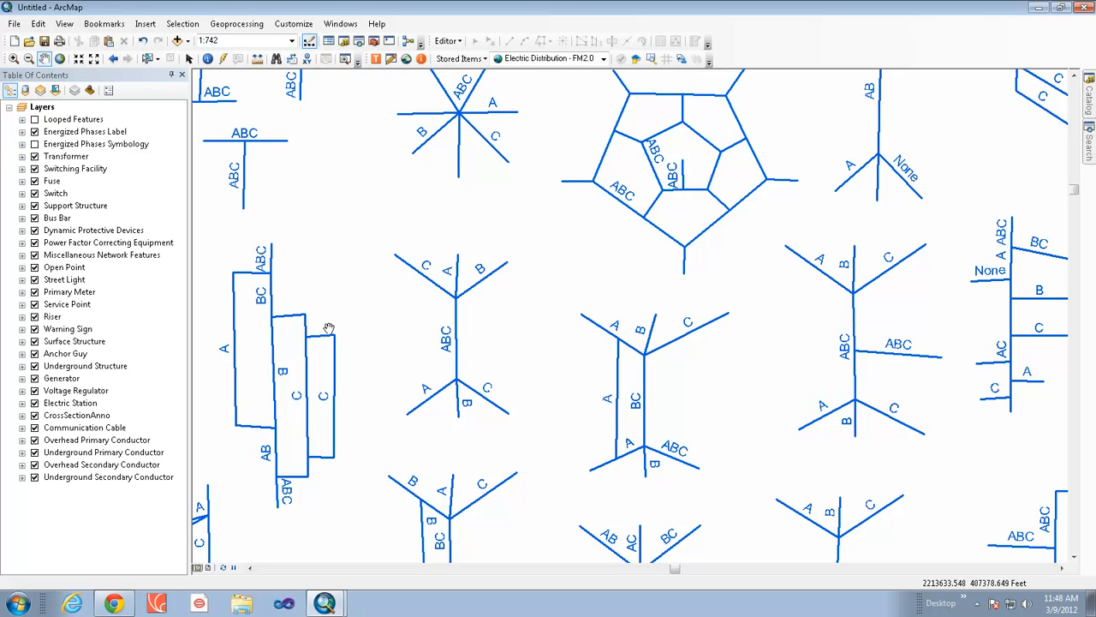
Examine the label field of the Overhead Primary Conductor layer under Energized Phases Label, and close its properties without changes.
click(23, 132)
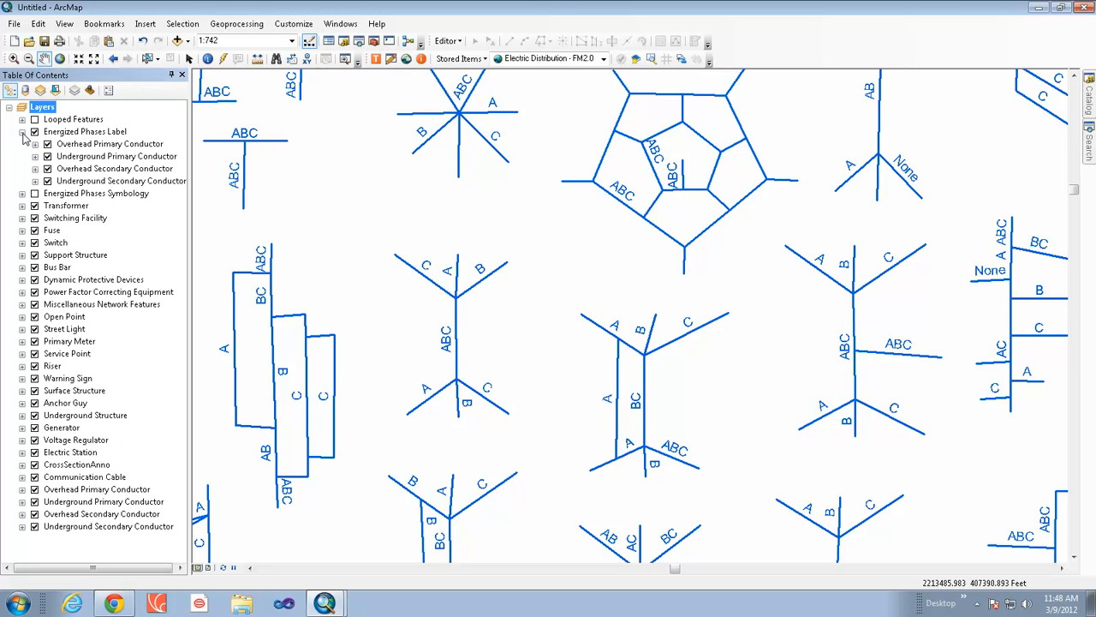
double_click(70, 150)
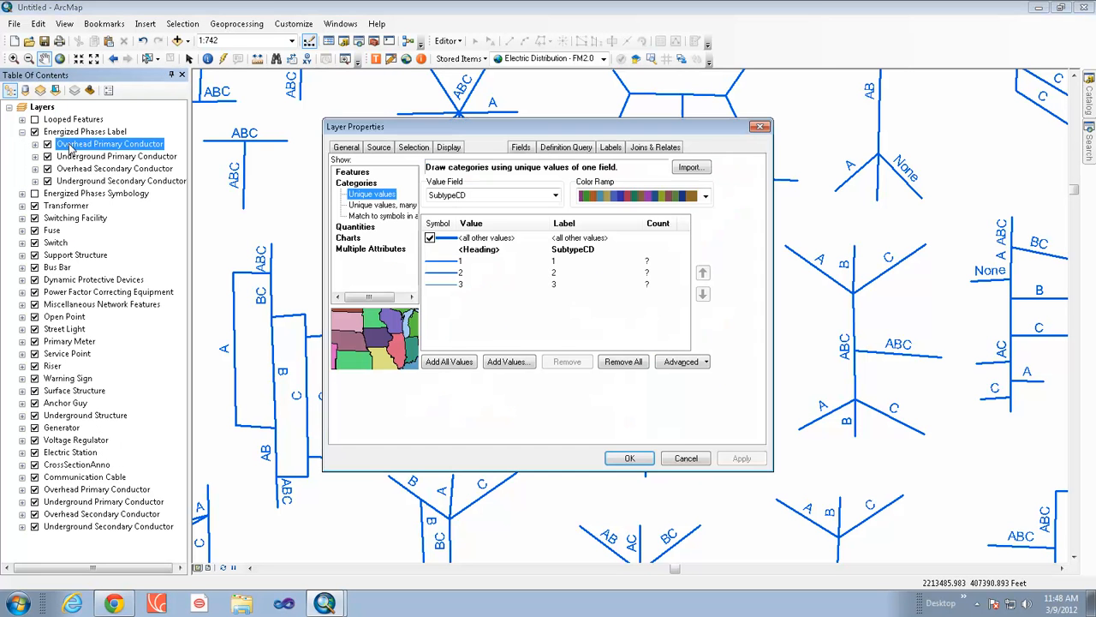
click(611, 149)
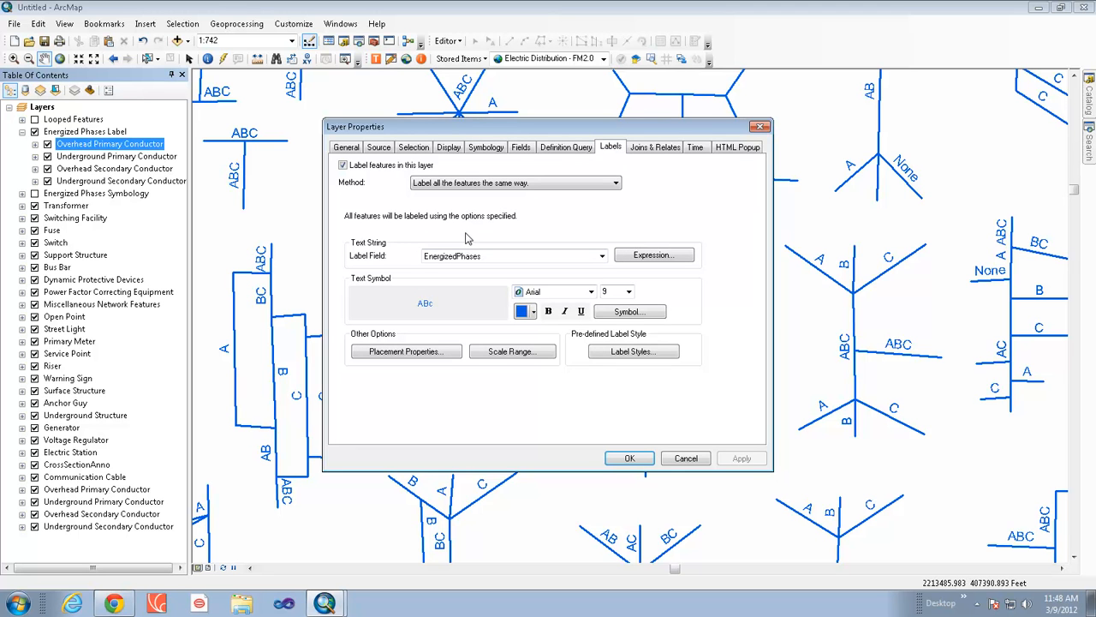
click(759, 127)
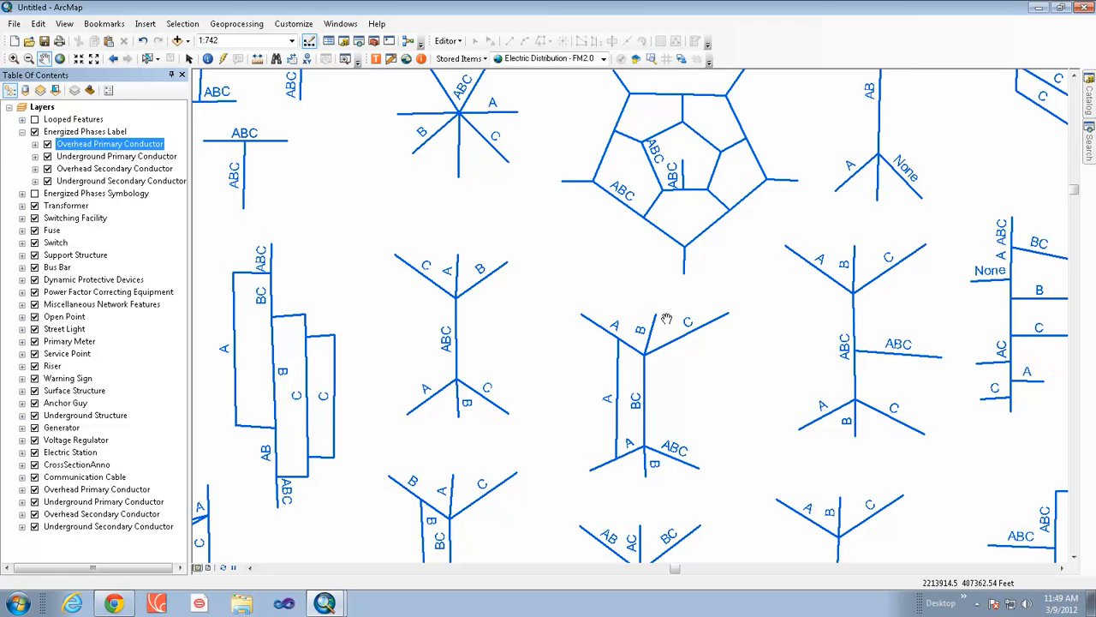
Turn off and collapse the Energized Phases Label group layer, and turn on the Looped Features group layer.
click(35, 132)
click(22, 132)
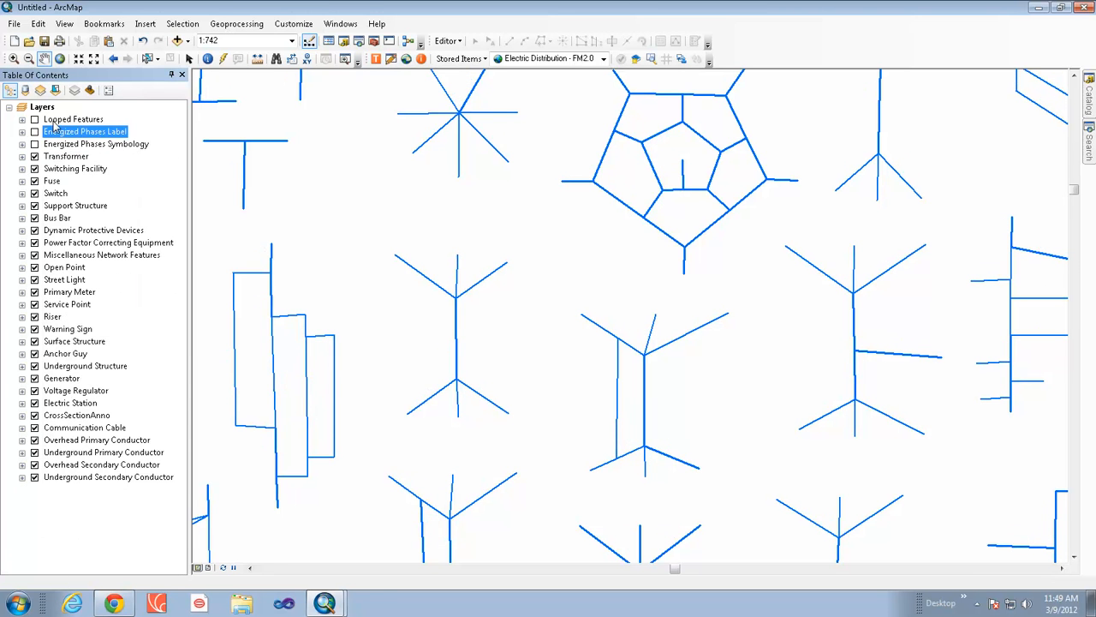
click(53, 121)
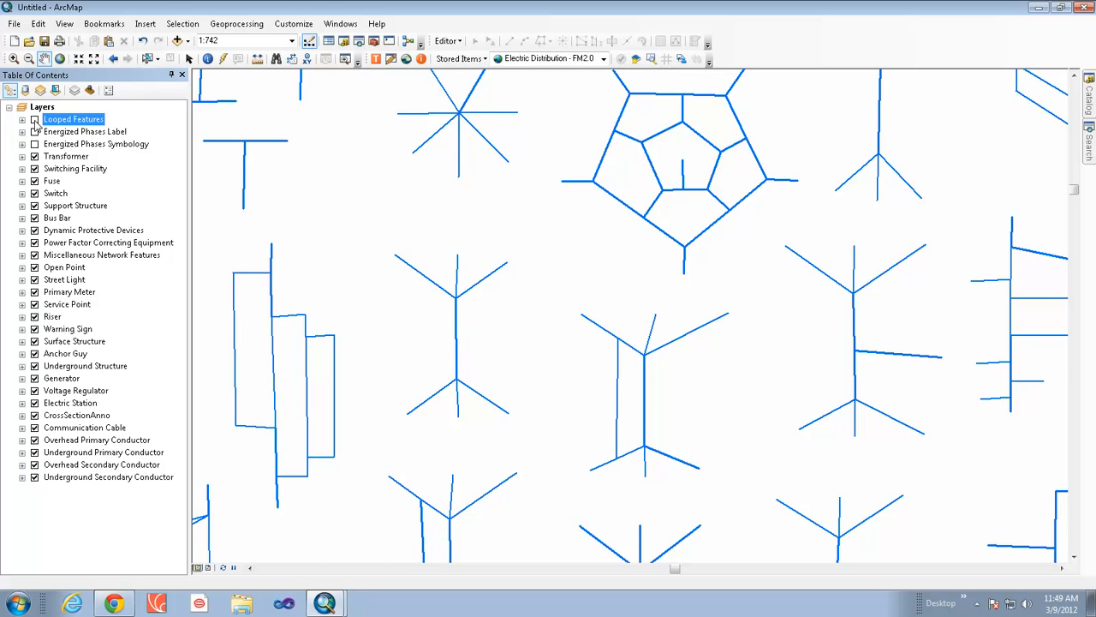
click(34, 120)
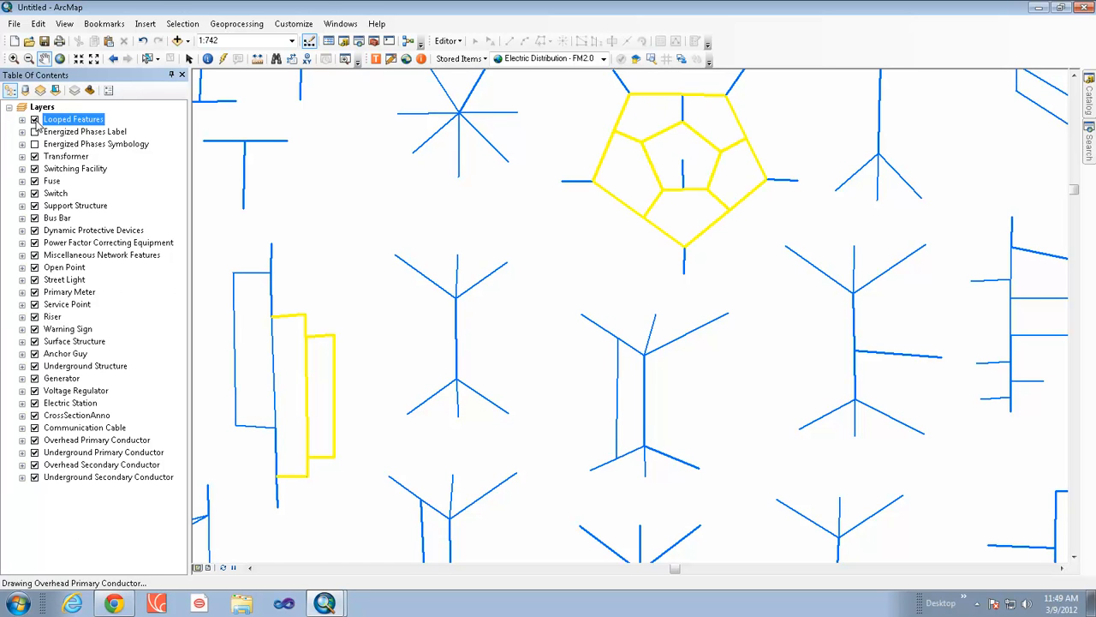
Examine the definition query of the Overhead Primary Conductor layer under Looped Features, and close its properties without changes.
click(22, 120)
double_click(69, 133)
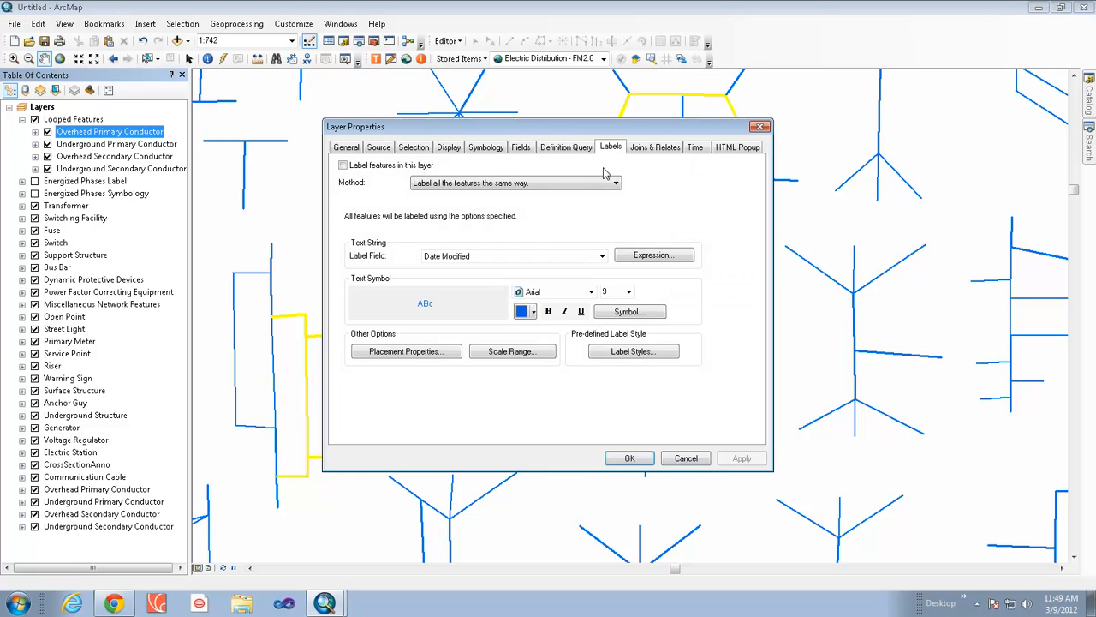
click(573, 152)
click(423, 184)
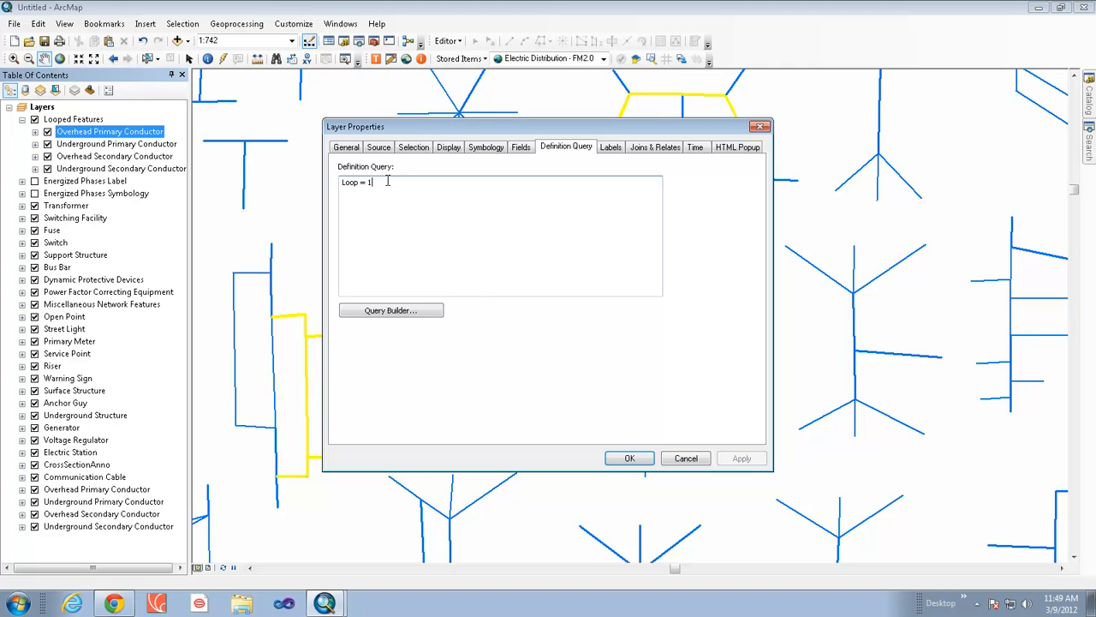
click(760, 126)
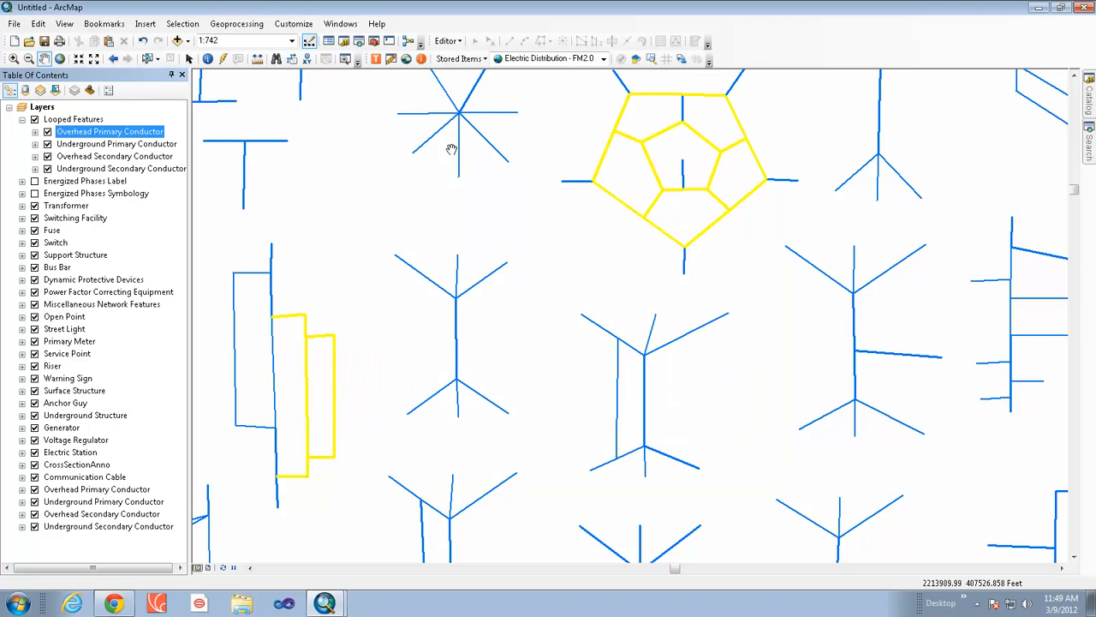
Turn off the Looped Features group layer and collapse it in the layer list.
click(35, 119)
click(22, 119)
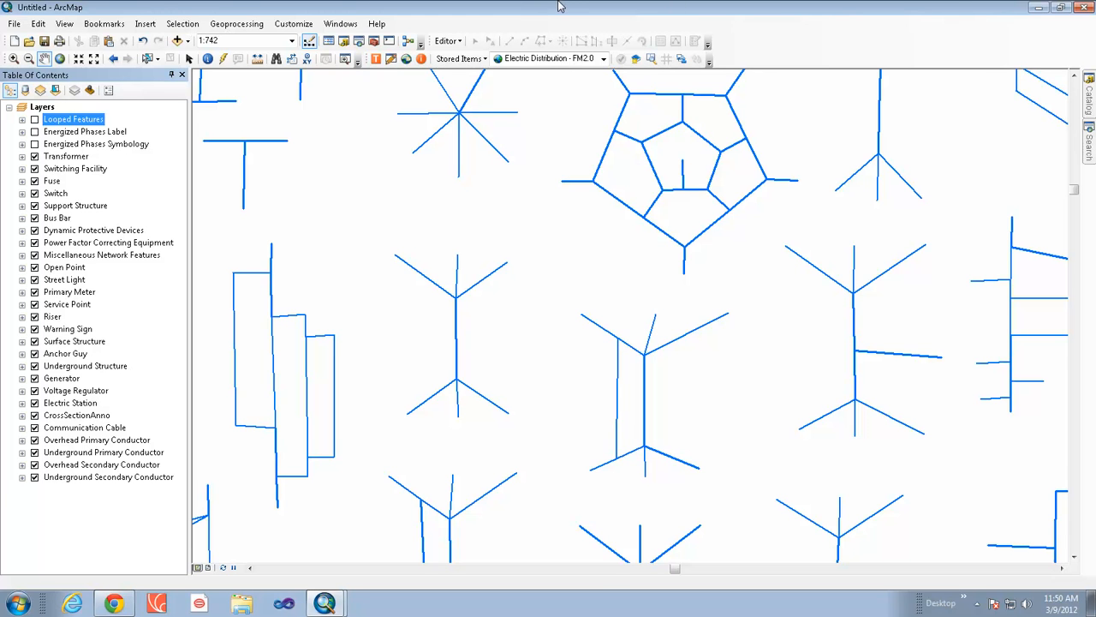
mouse_move(524, 6)
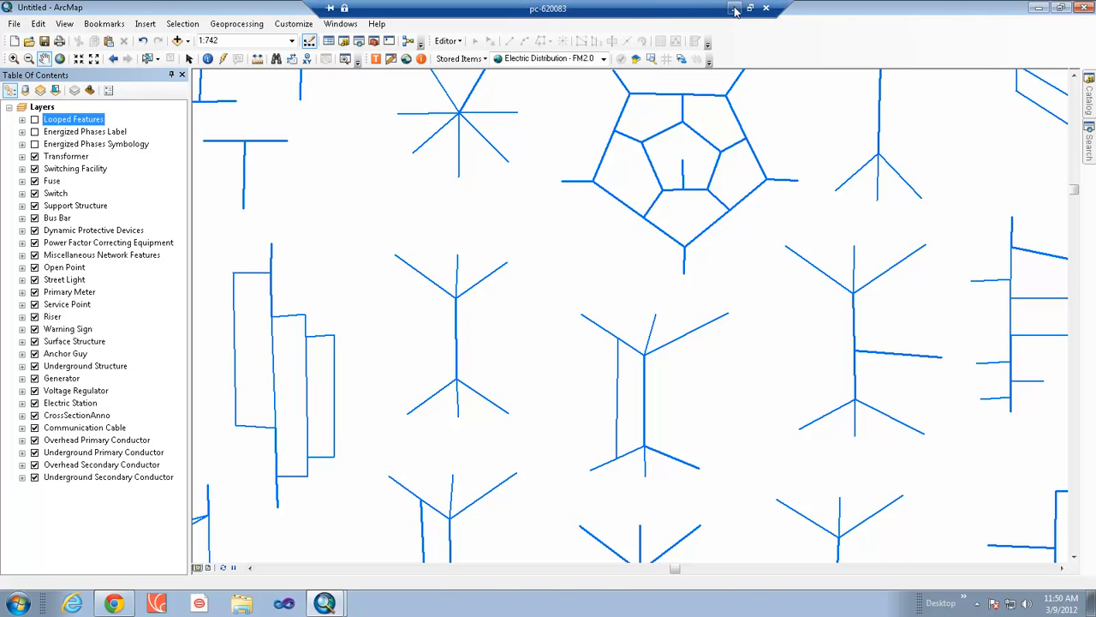